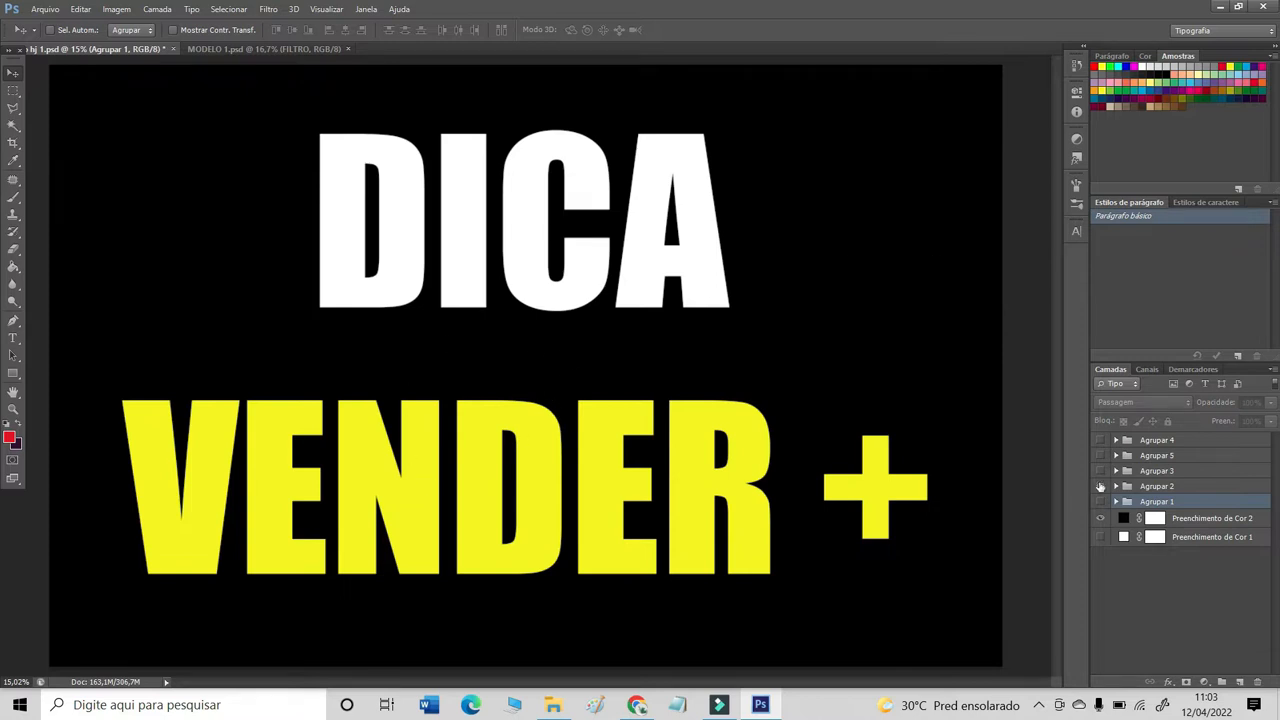
- Switch the displayed title card from group Agrupar 2 to group Agrupar 3
left_click(1100, 486)
left_click(1100, 470)
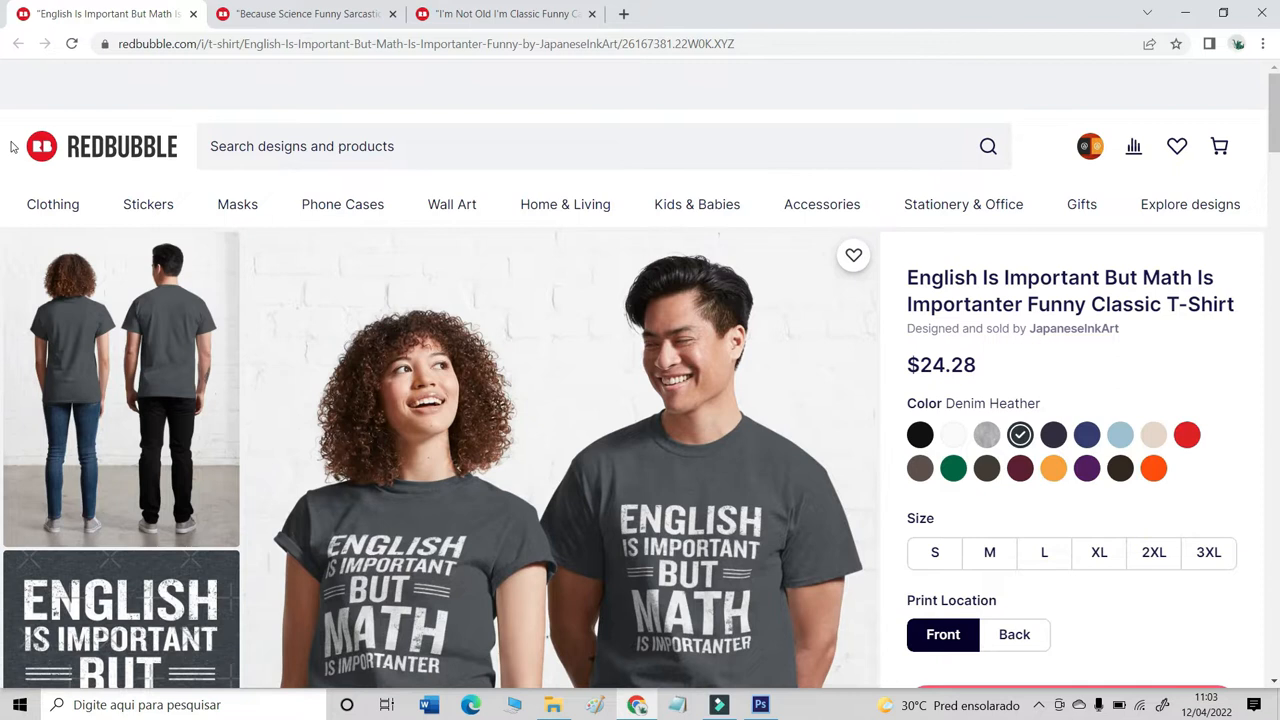
- In the browser, enter "FUNNY QUOTES" as the Redbubble search term and dismiss the suggestions
left_click(271, 140)
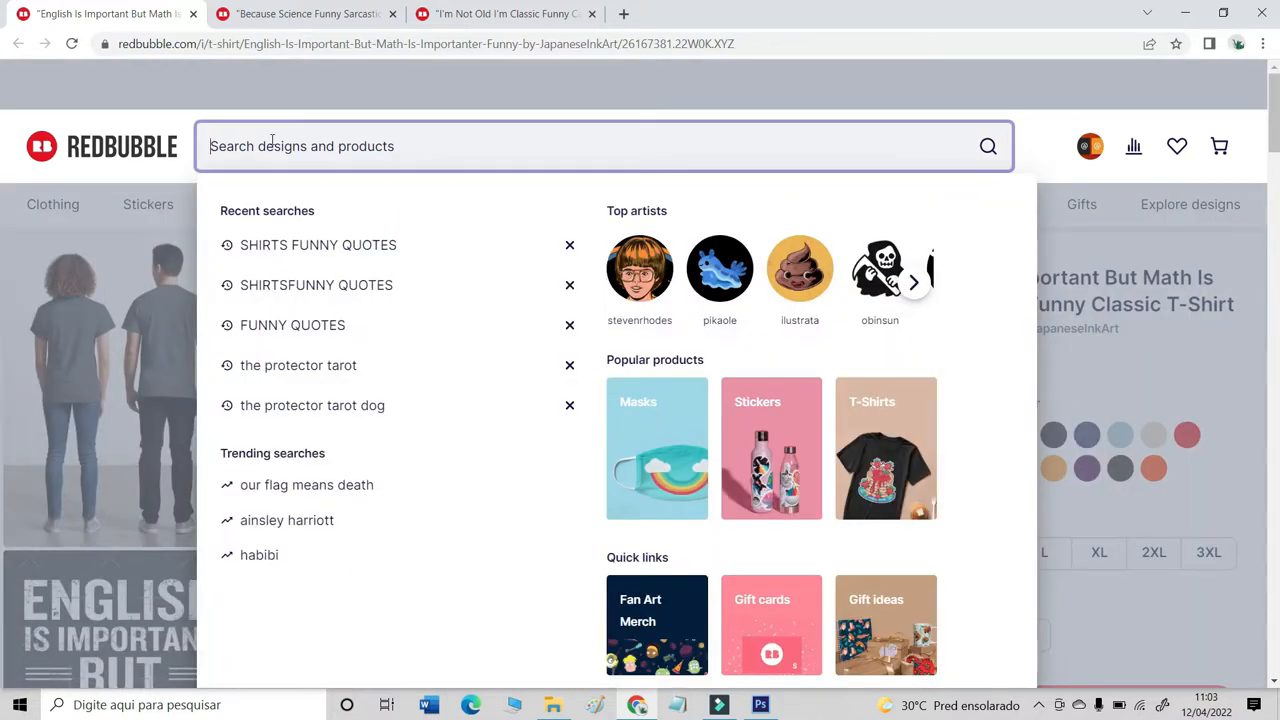
type("FUNNY QUOTES")
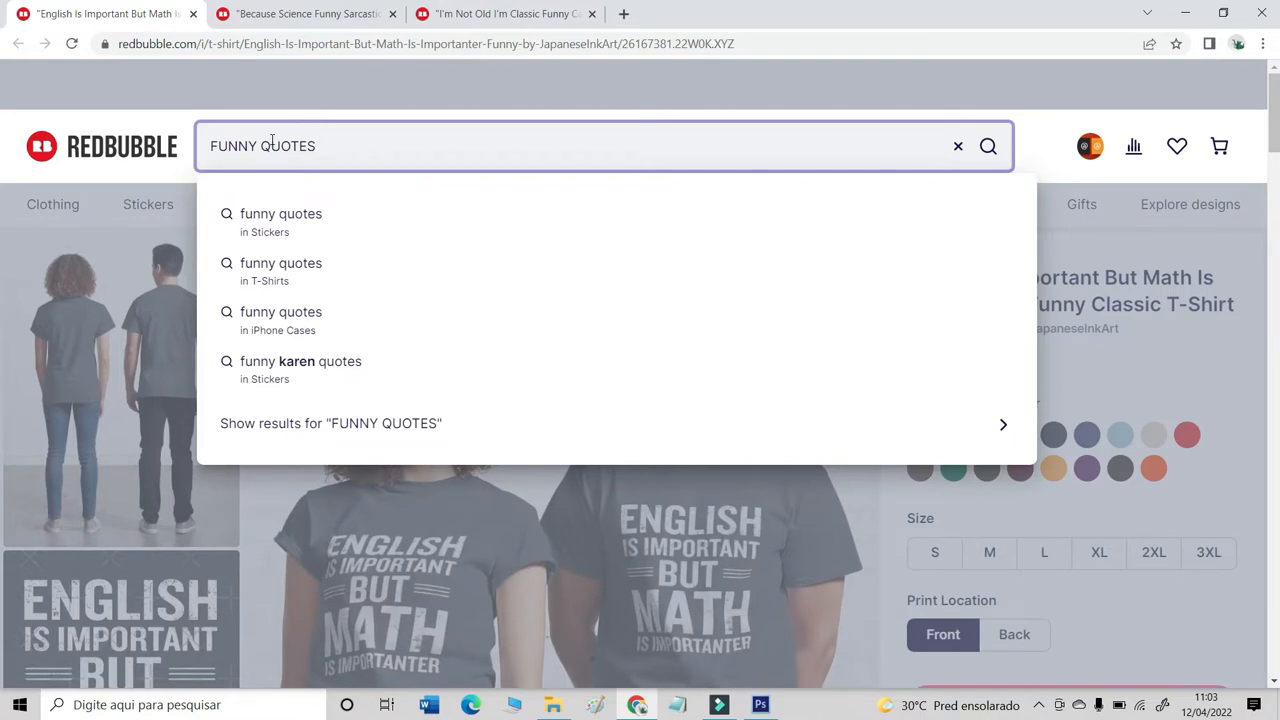
left_click(1044, 131)
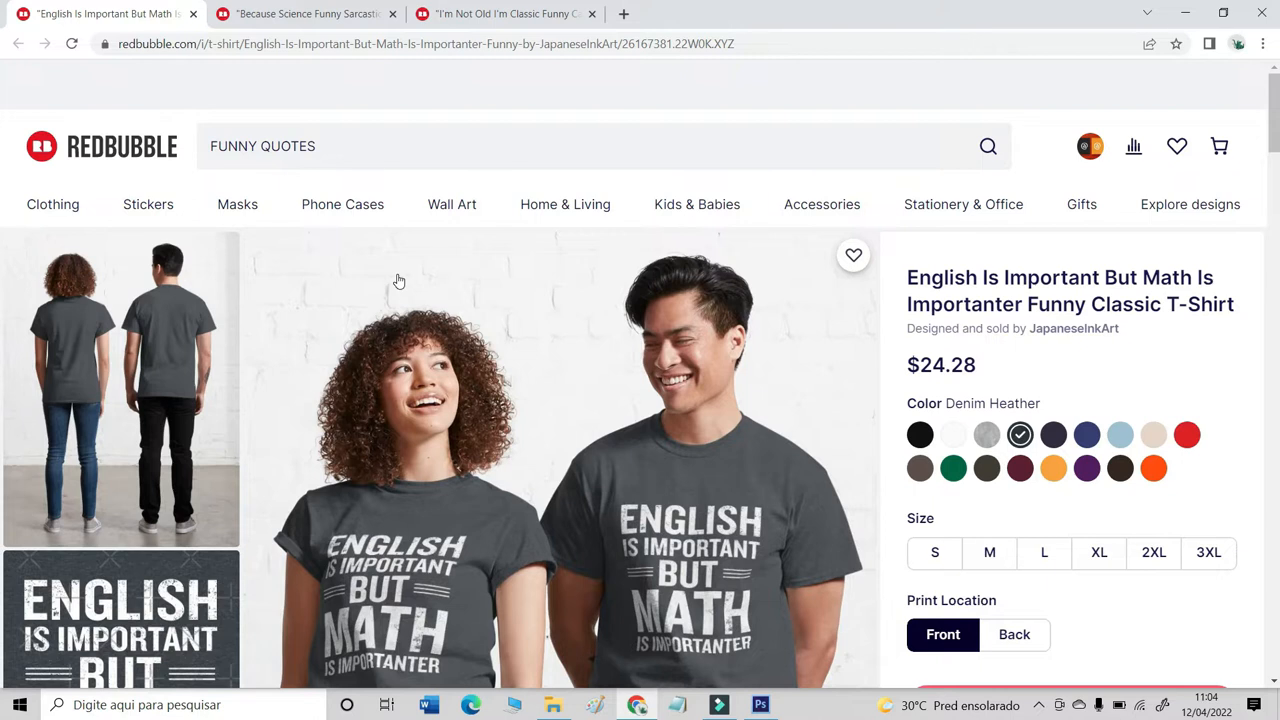
- Enlarge the artwork images of the "English Is Important But Math Is Importanter" and "Because Science" T-shirts to examine their worn lettering
scroll(398, 281, "down", 2)
left_click(146, 483)
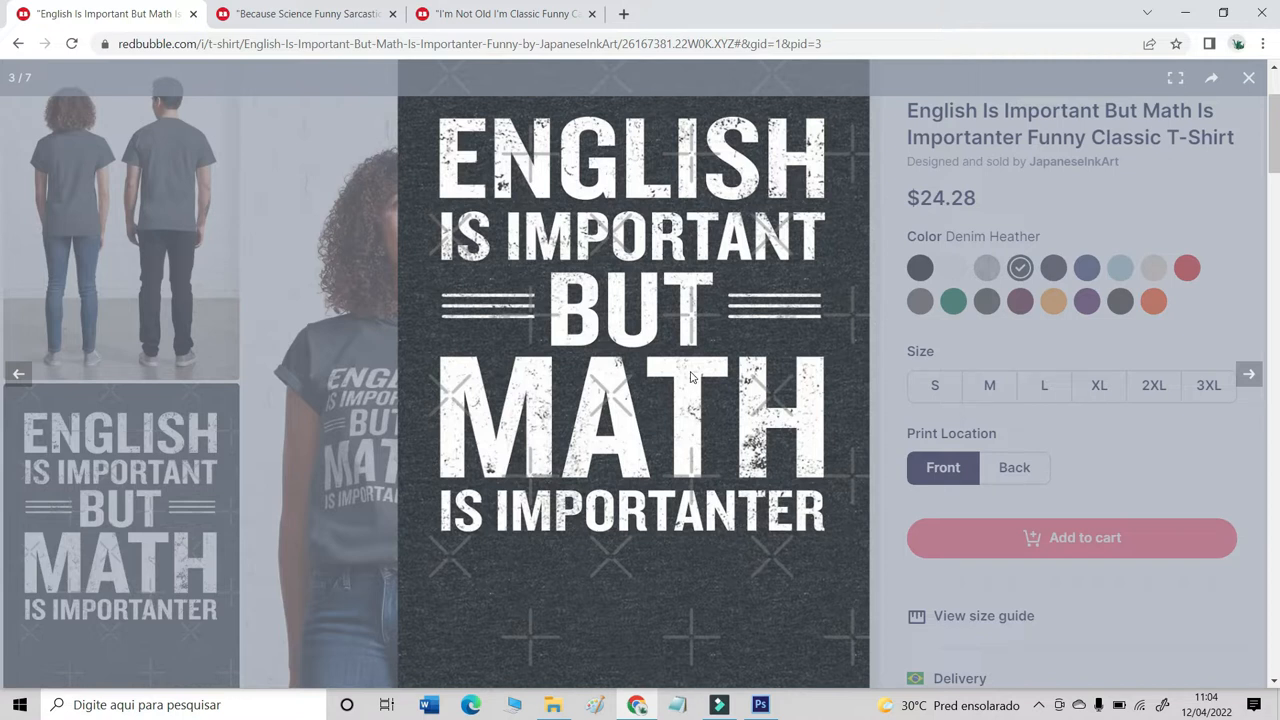
left_click(253, 13)
scroll(228, 598, "down", 1)
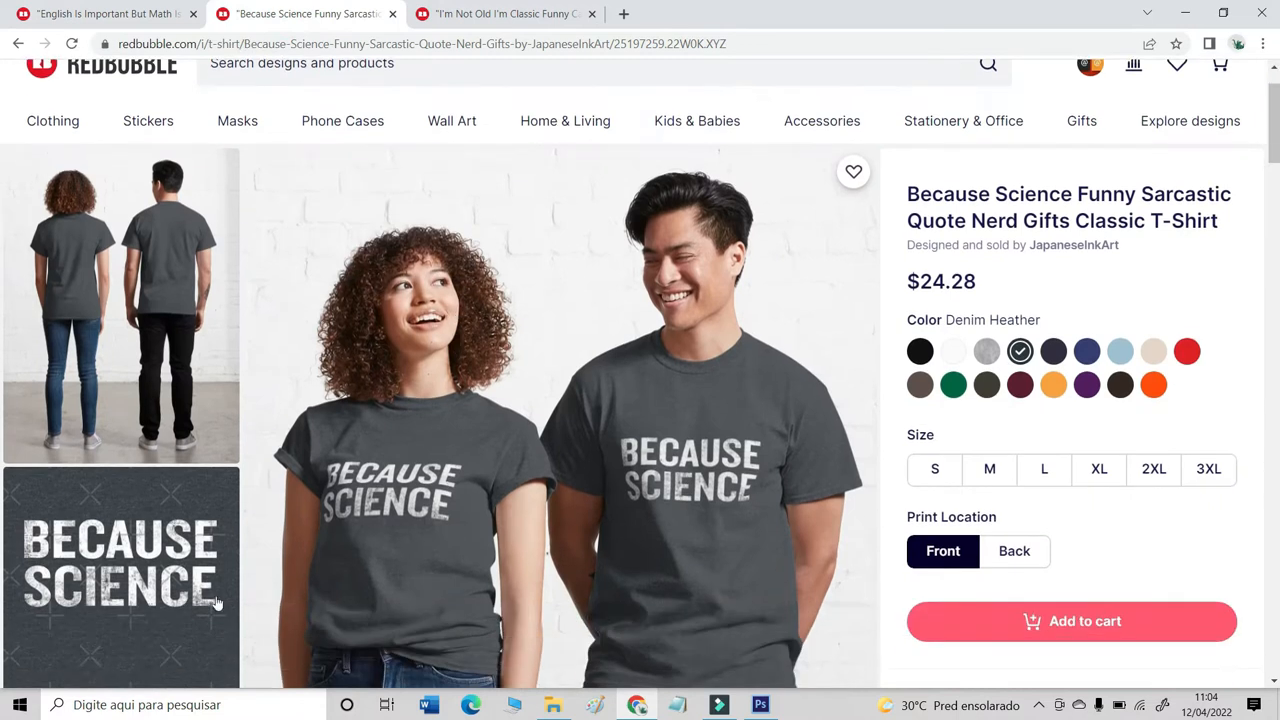
left_click(228, 598)
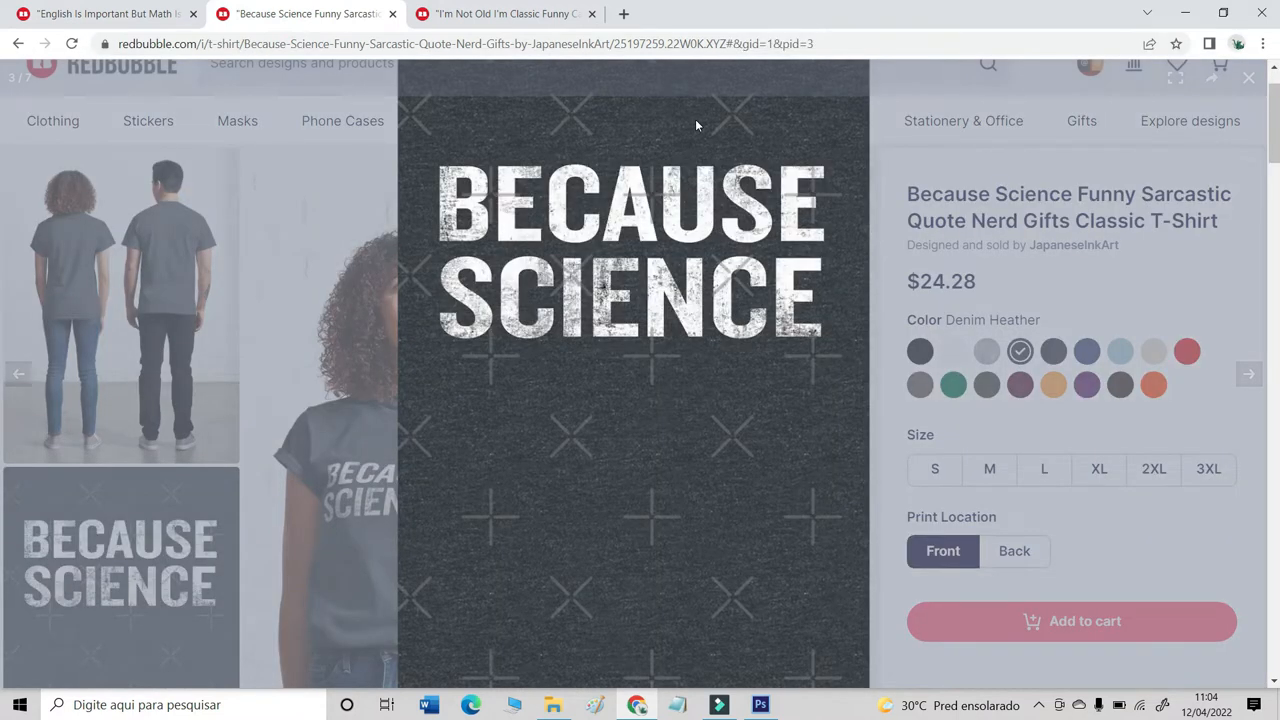
- Enlarge the "I'm Not Old I'm Classic" T-shirt artwork and compare its worn texture with the "Because Science" design
left_click(485, 14)
left_click(130, 640)
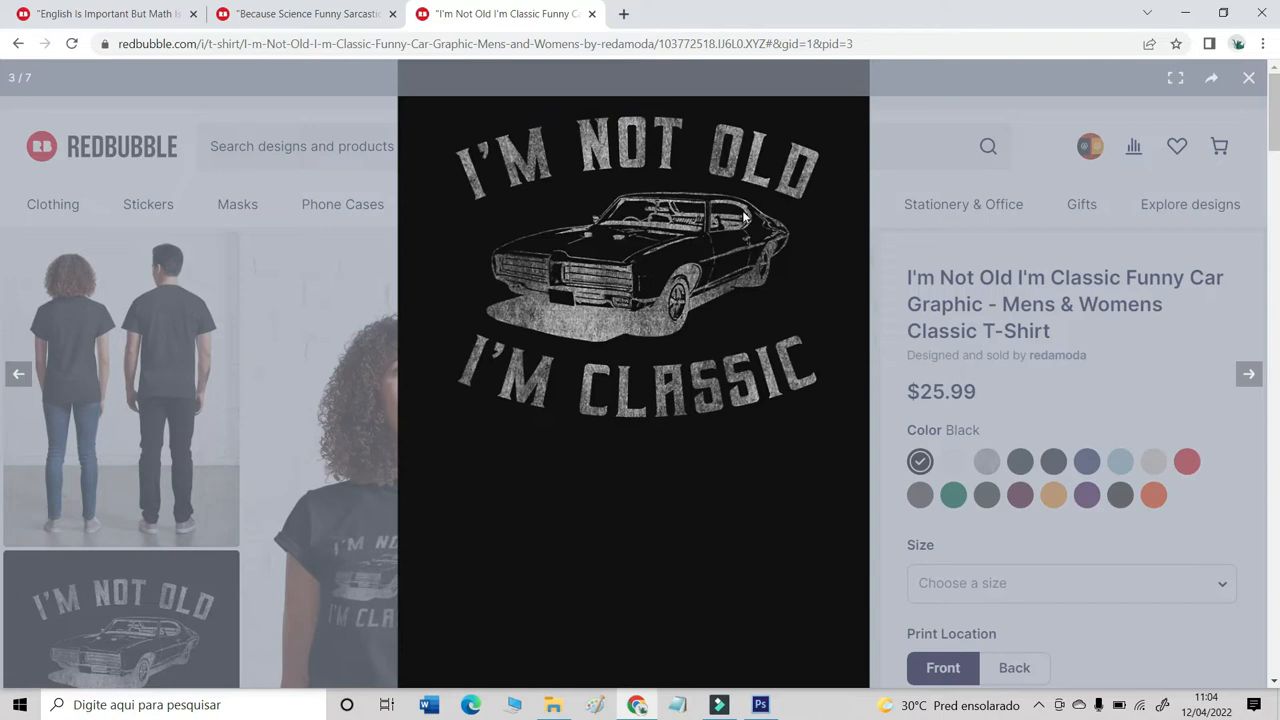
left_click(304, 24)
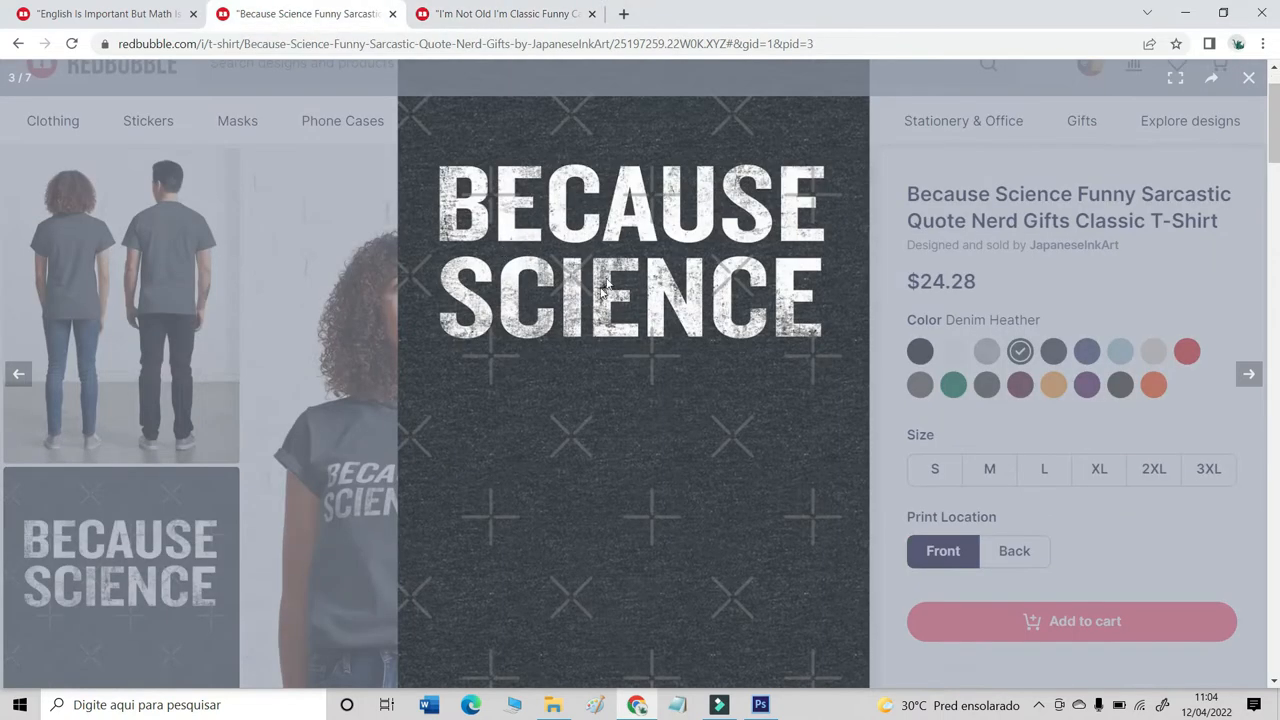
left_click(460, 15)
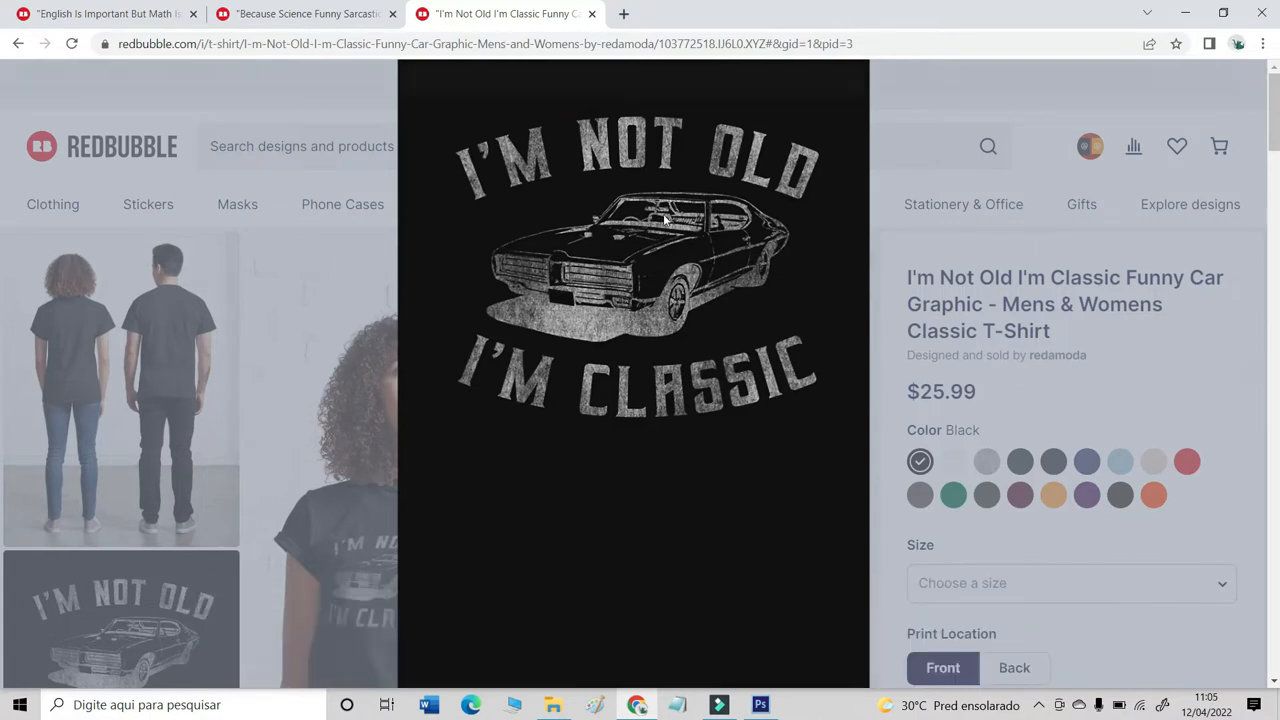
mouse_move(685, 224)
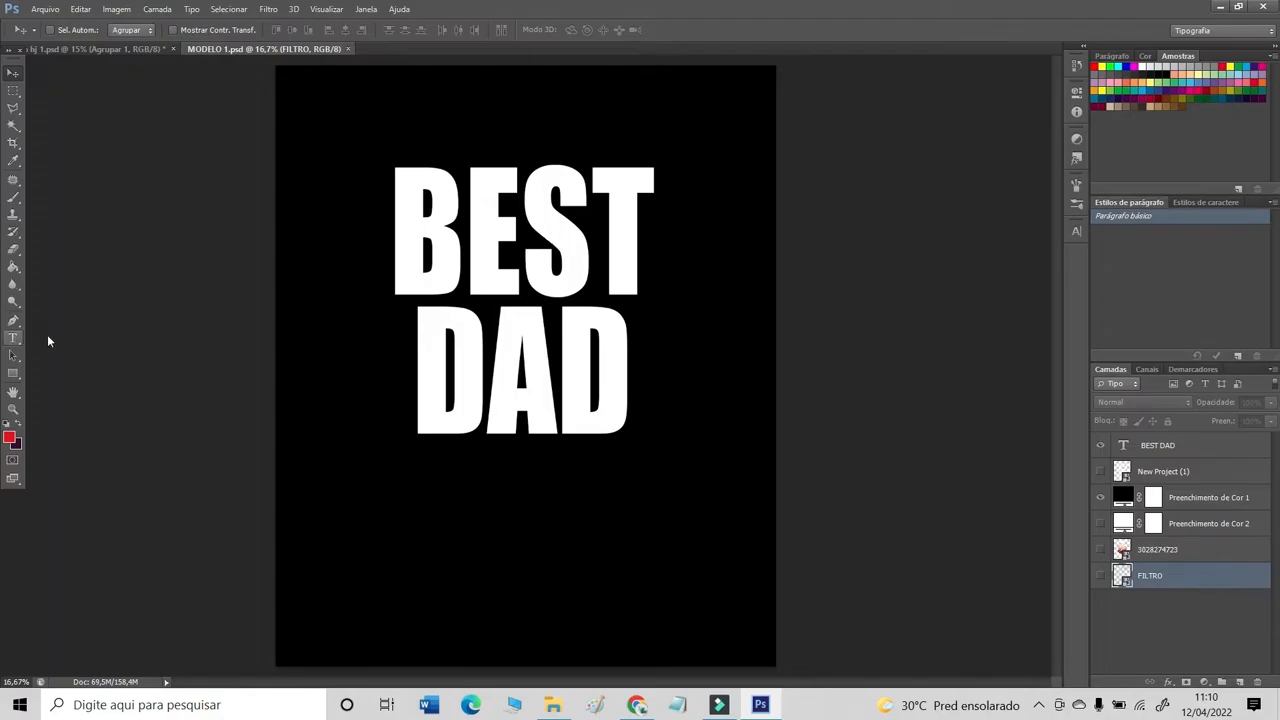
- In Photoshop's MODELO 1.psd, add a third line reading "EVER" to the BEST DAD text layer
key("t")
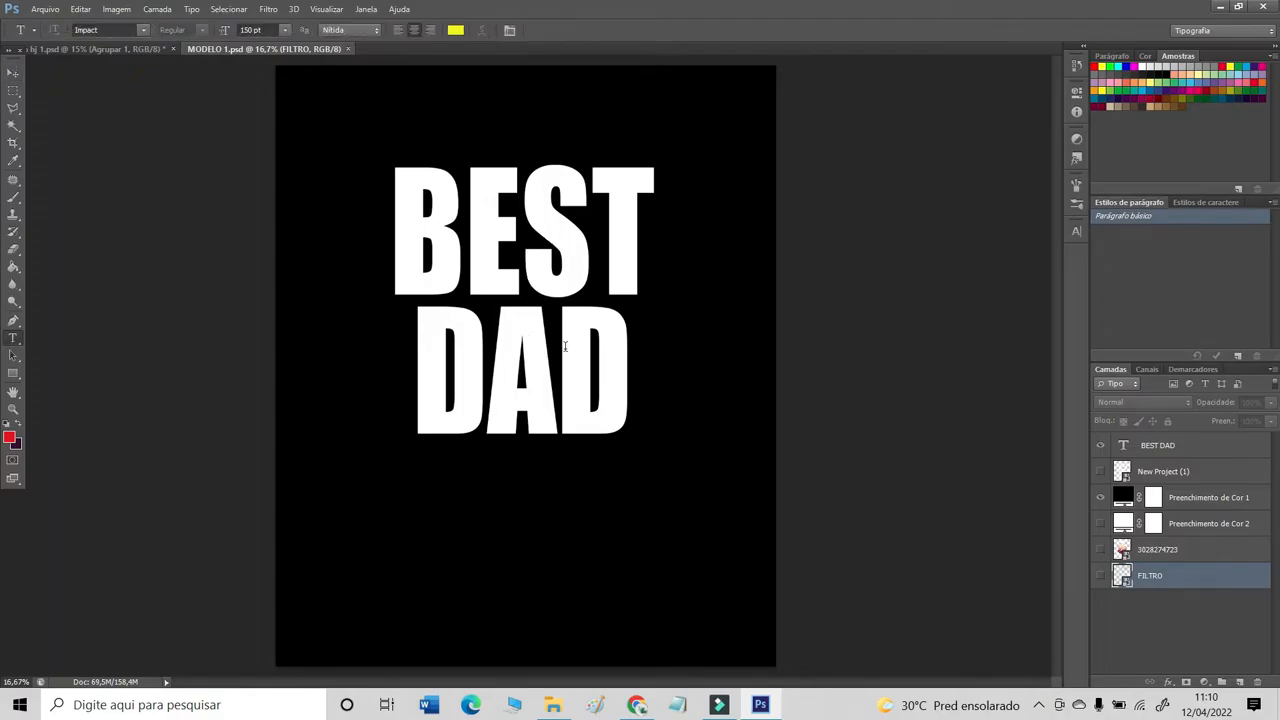
left_click(559, 362)
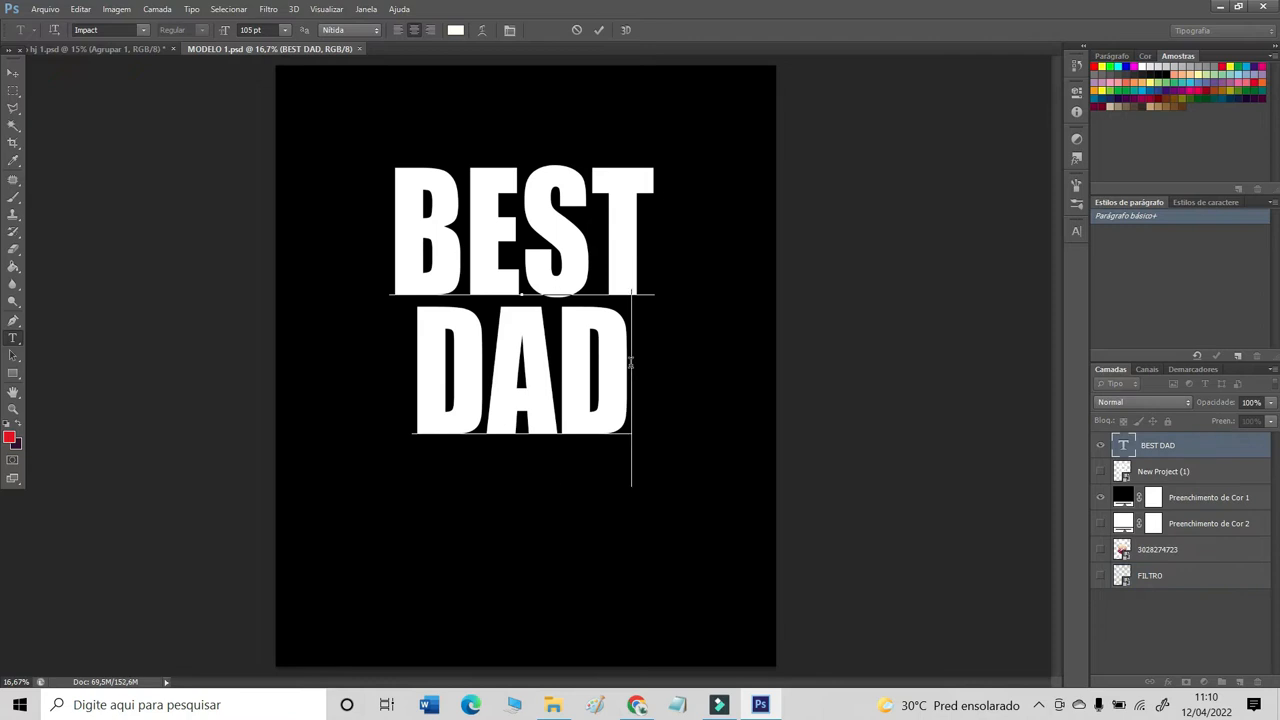
key("Return")
type("EVER")
left_click(599, 30)
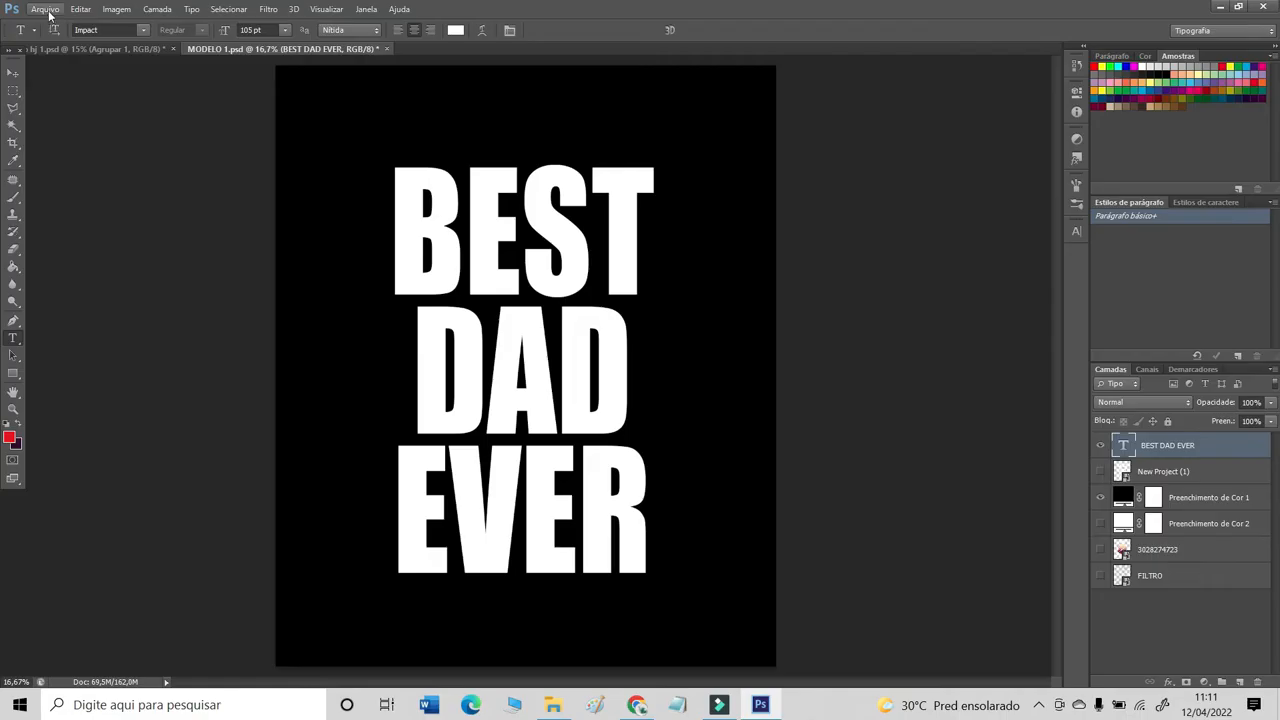
- Place the FILTRO texture image from the Downloads folder as a new layer above the BEST DAD EVER text
left_click(46, 9)
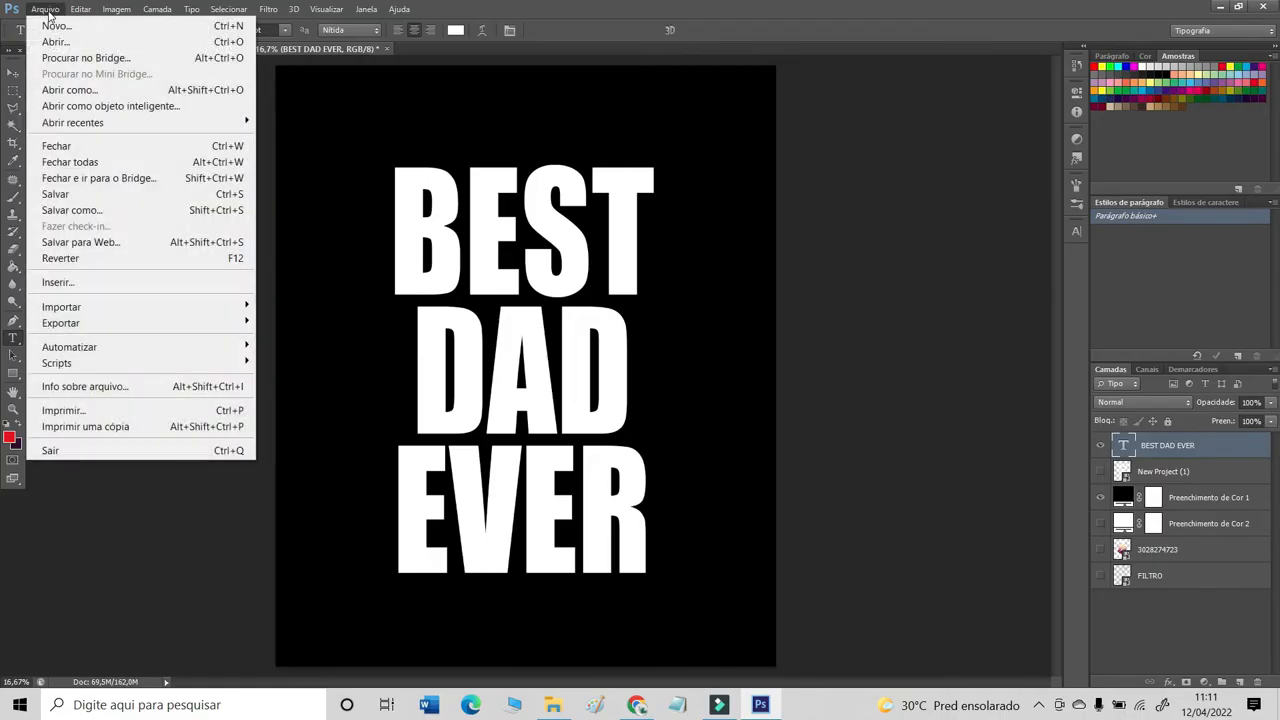
left_click(60, 281)
left_click(457, 220)
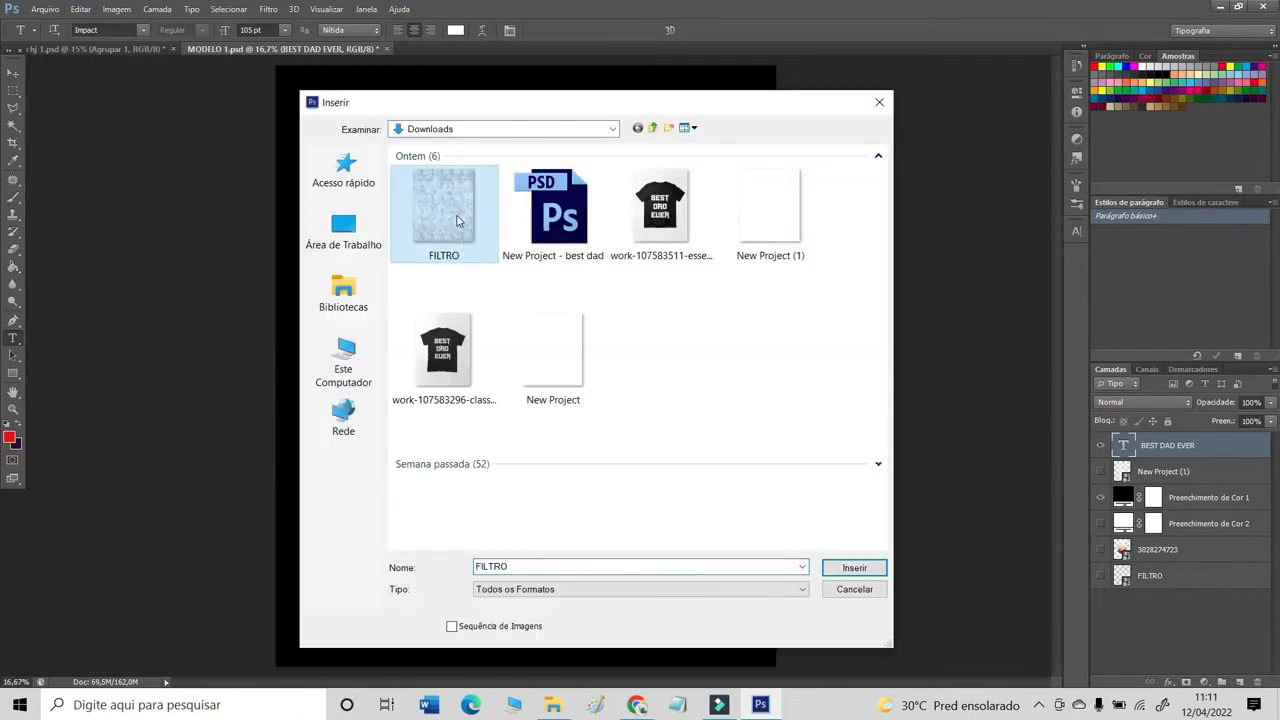
double_click(457, 220)
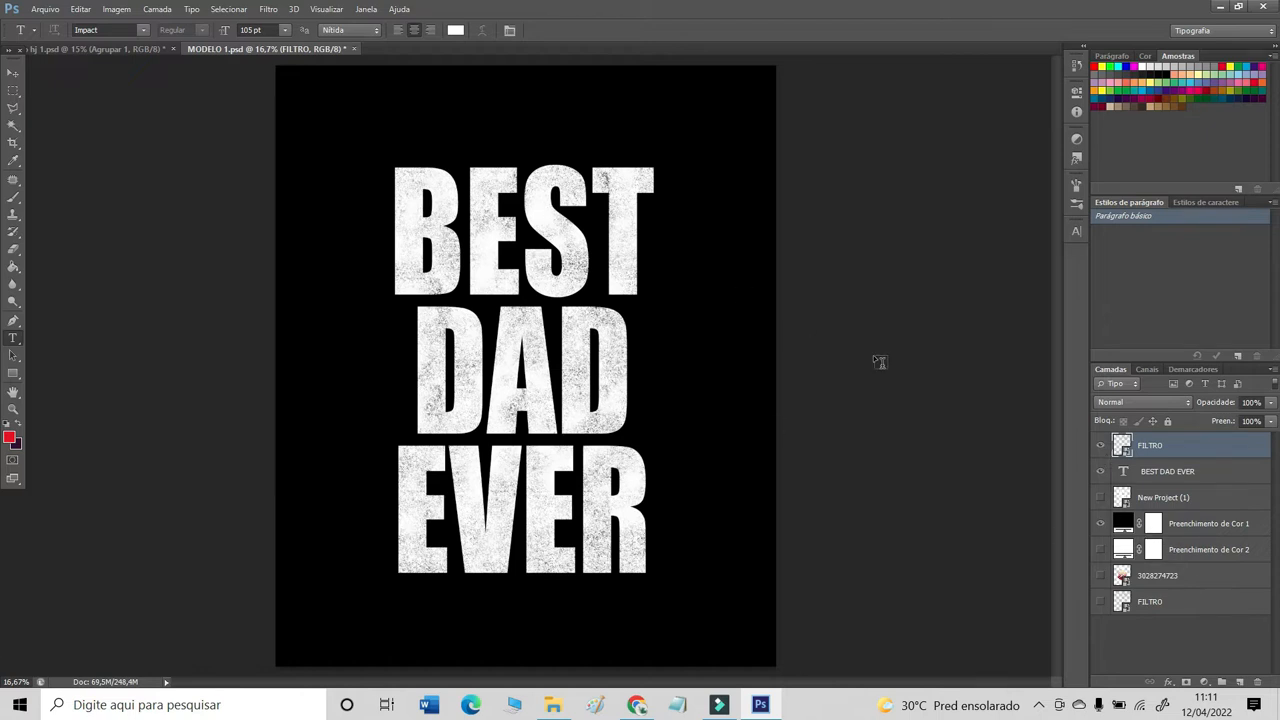
- Hide the black Preenchimento de Cor 1 background and examine the FILTRO texture over the lettering up close
left_click(1100, 523)
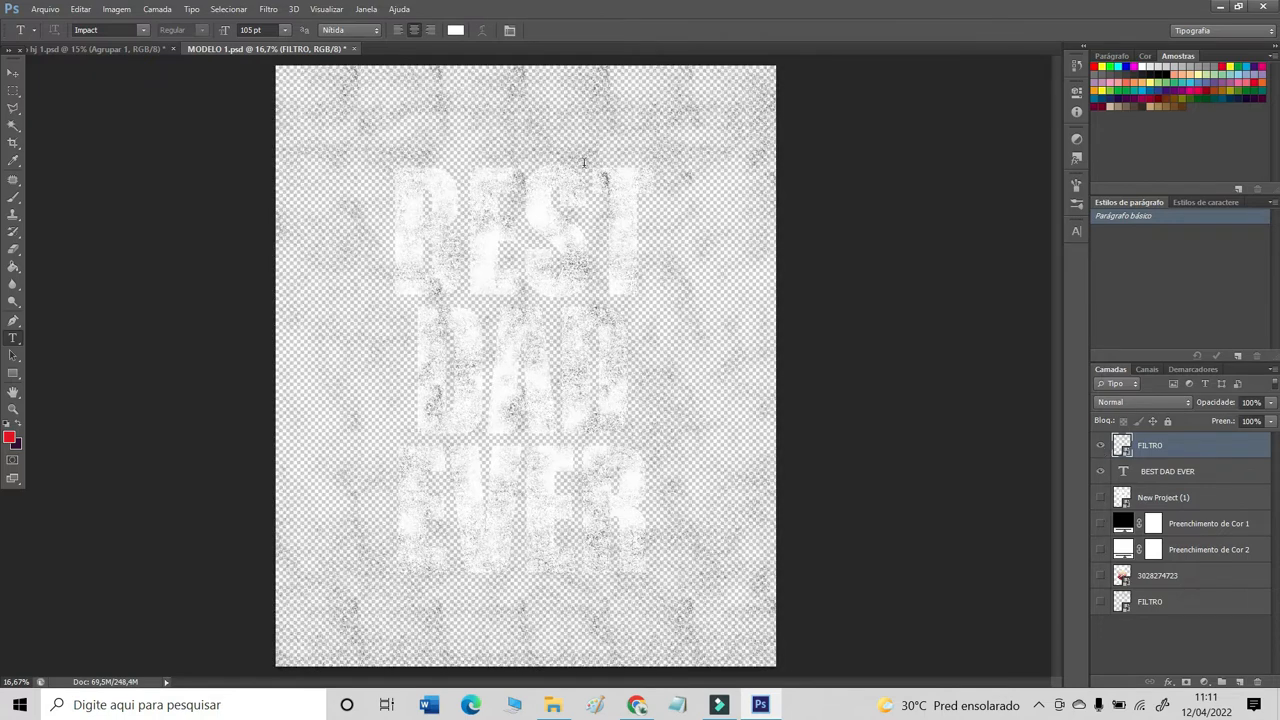
left_click(13, 408)
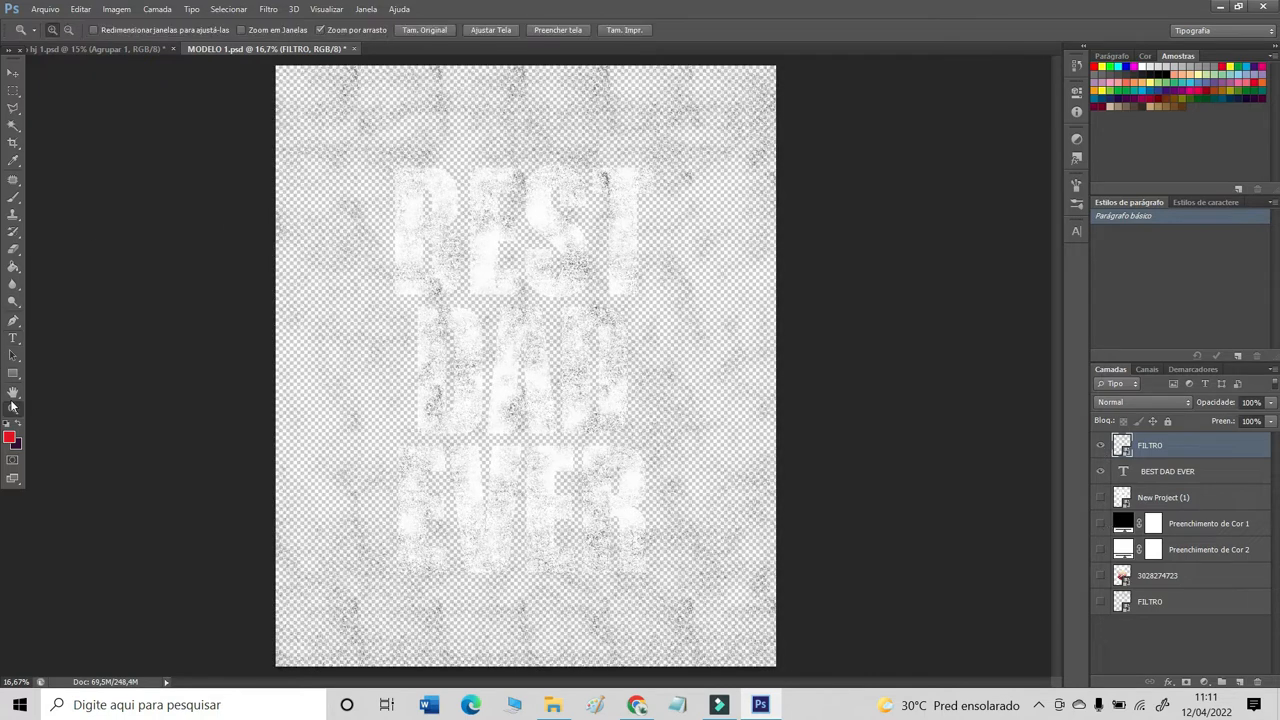
left_click_drag(416, 94, 341, 152)
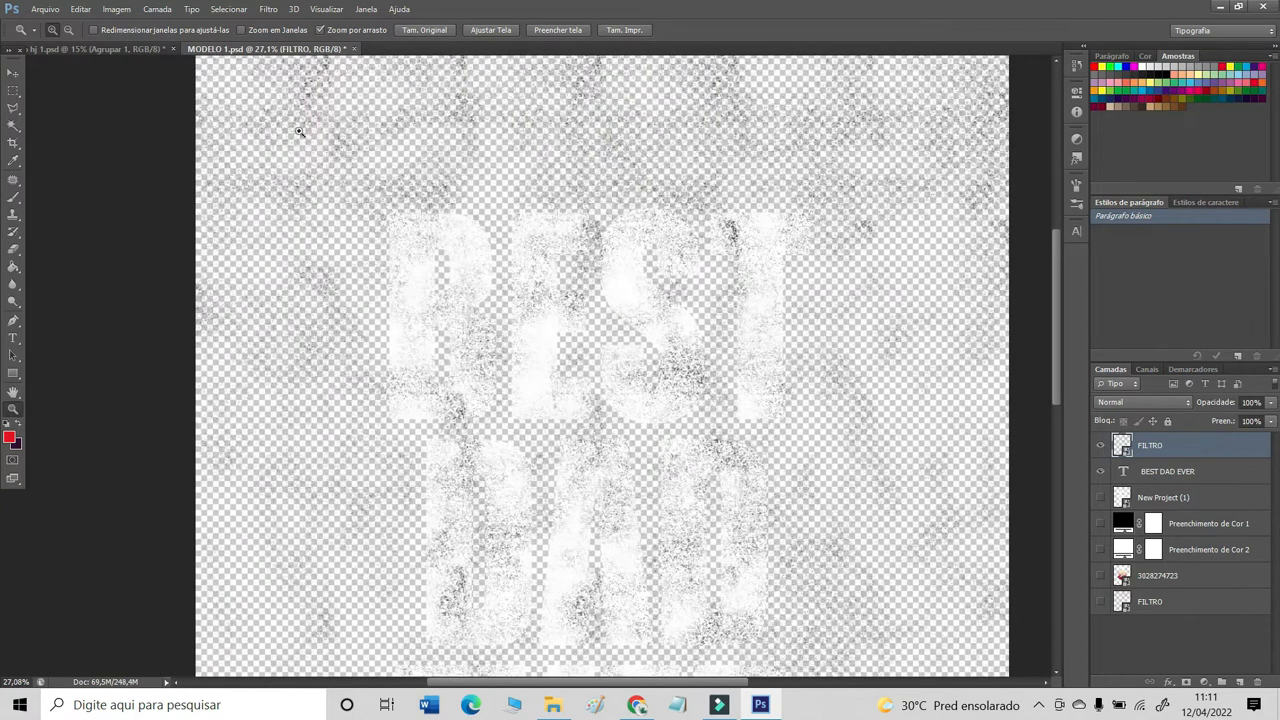
scroll(890, 305, "down", 5)
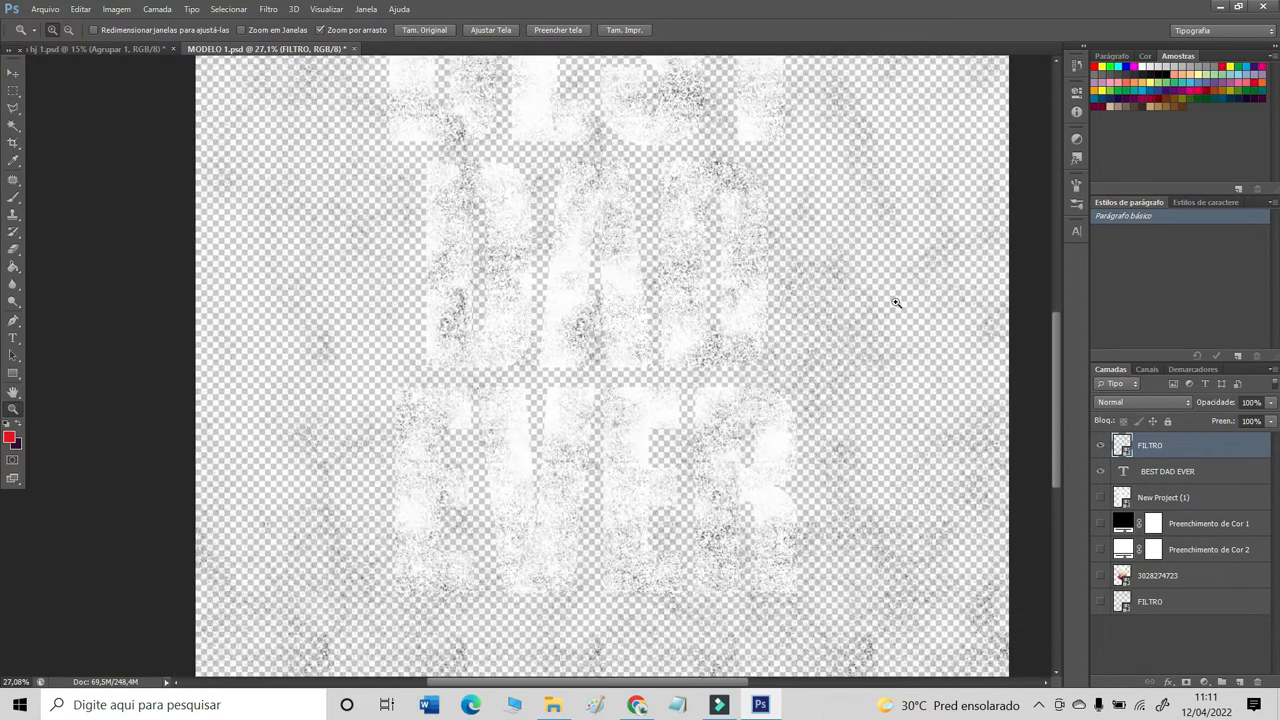
scroll(896, 302, "down", 3)
left_click_drag(744, 154, 660, 214)
left_click_drag(537, 389, 537, 344)
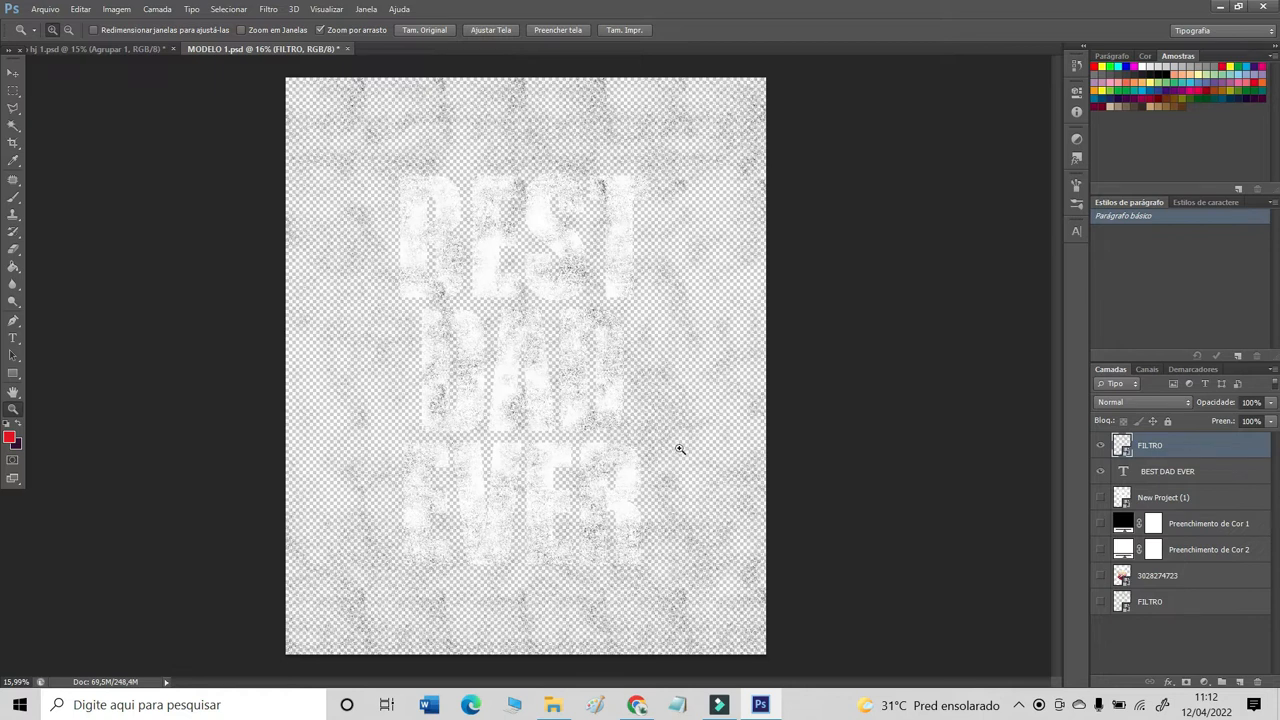
- With the top FILTRO layer hidden and the black Preenchimento de Cor 1 background shown, rasterize the BEST DAD EVER text layer
left_click(1100, 446)
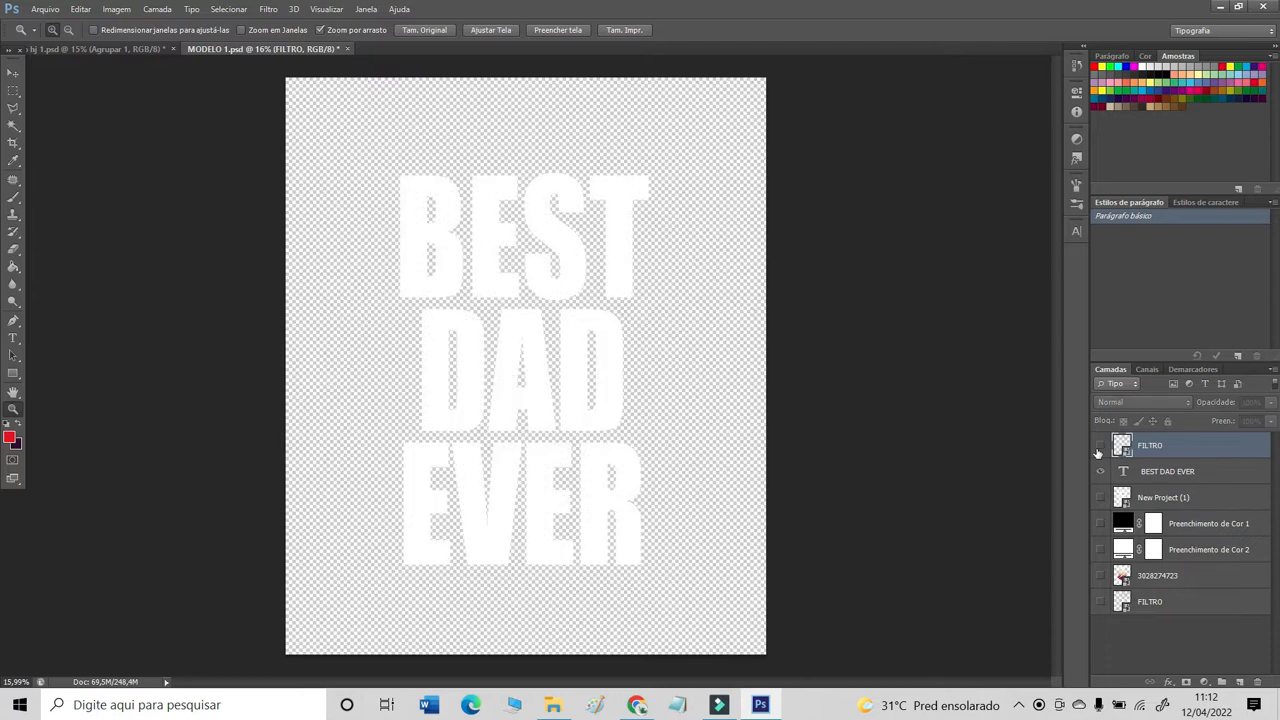
left_click(1100, 523)
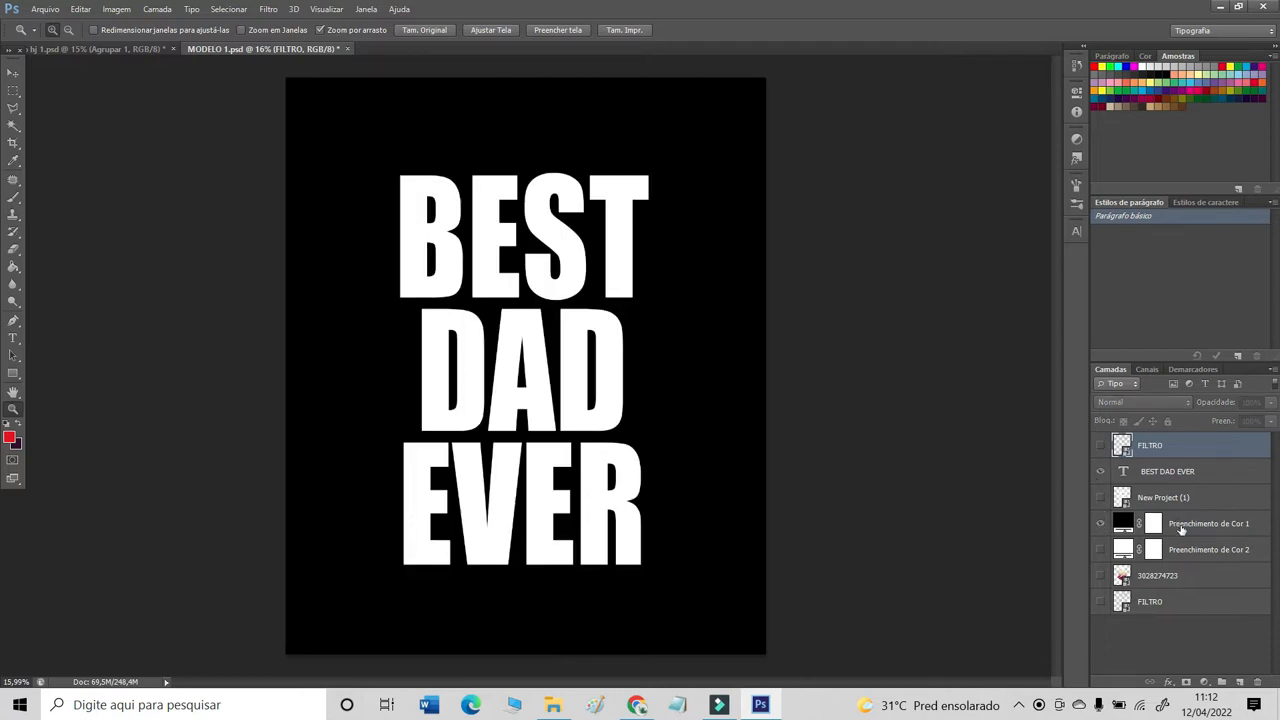
left_click(1163, 474)
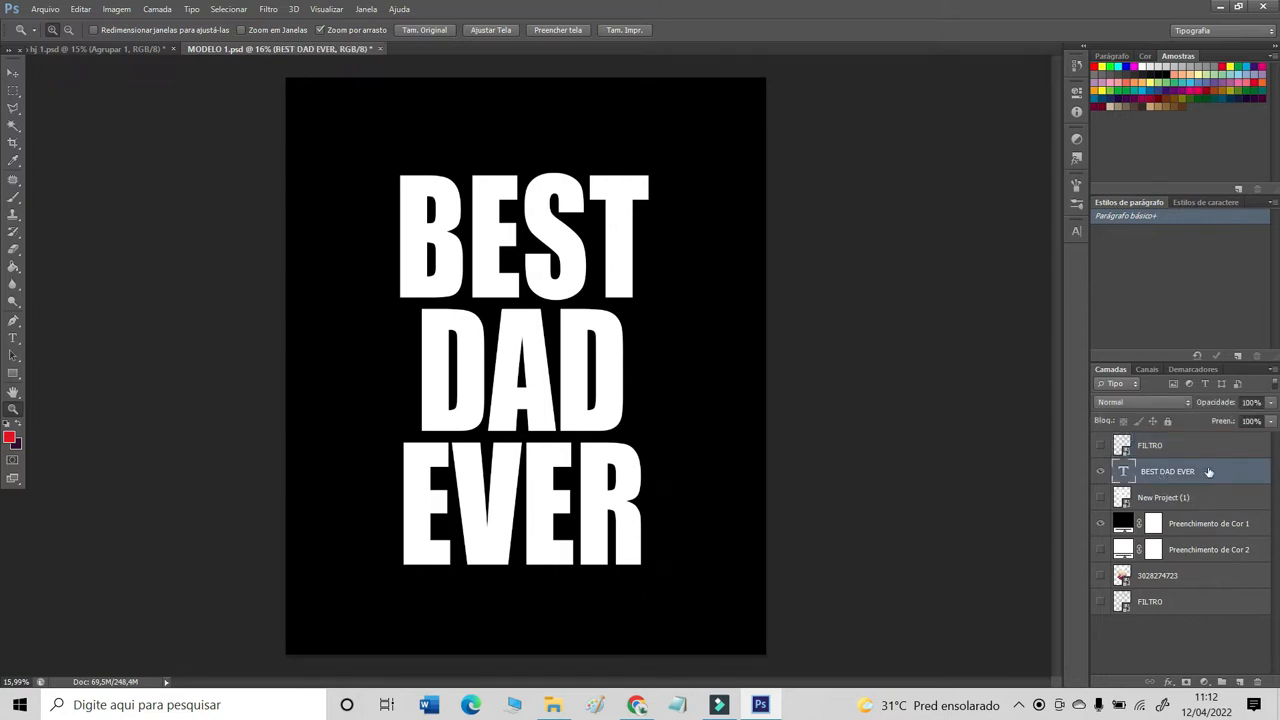
right_click(1208, 472)
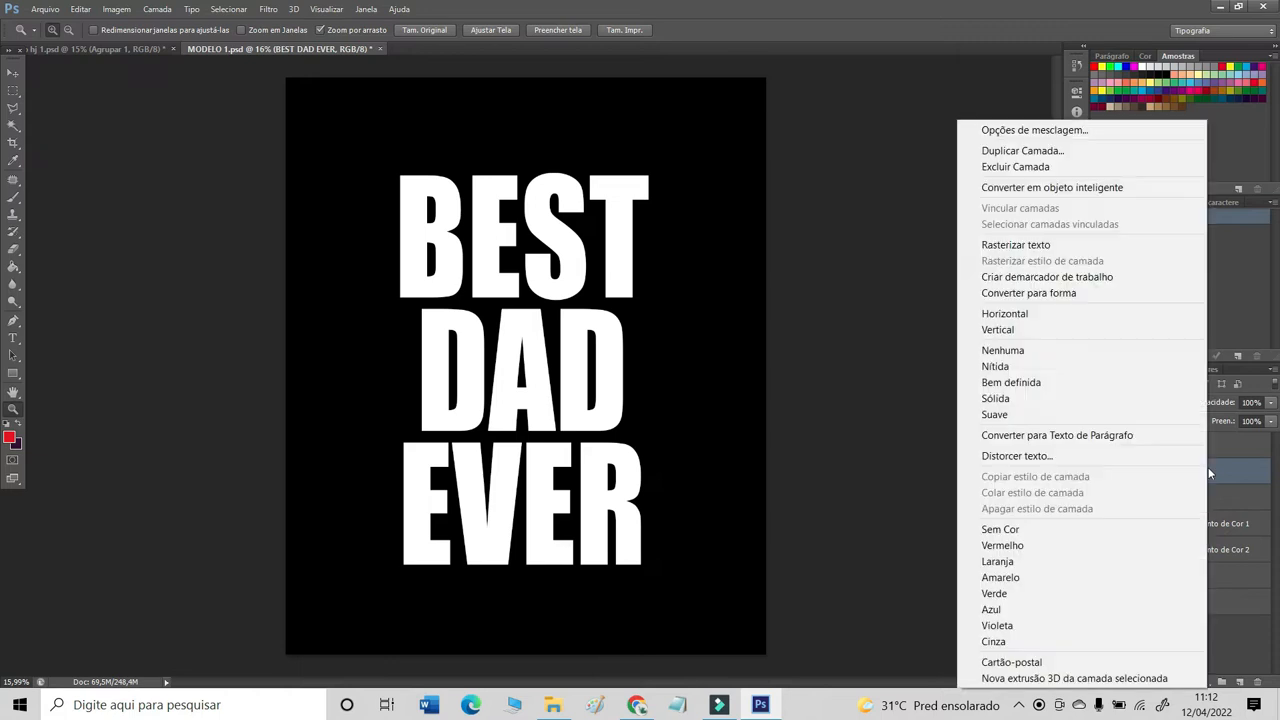
left_click(1052, 246)
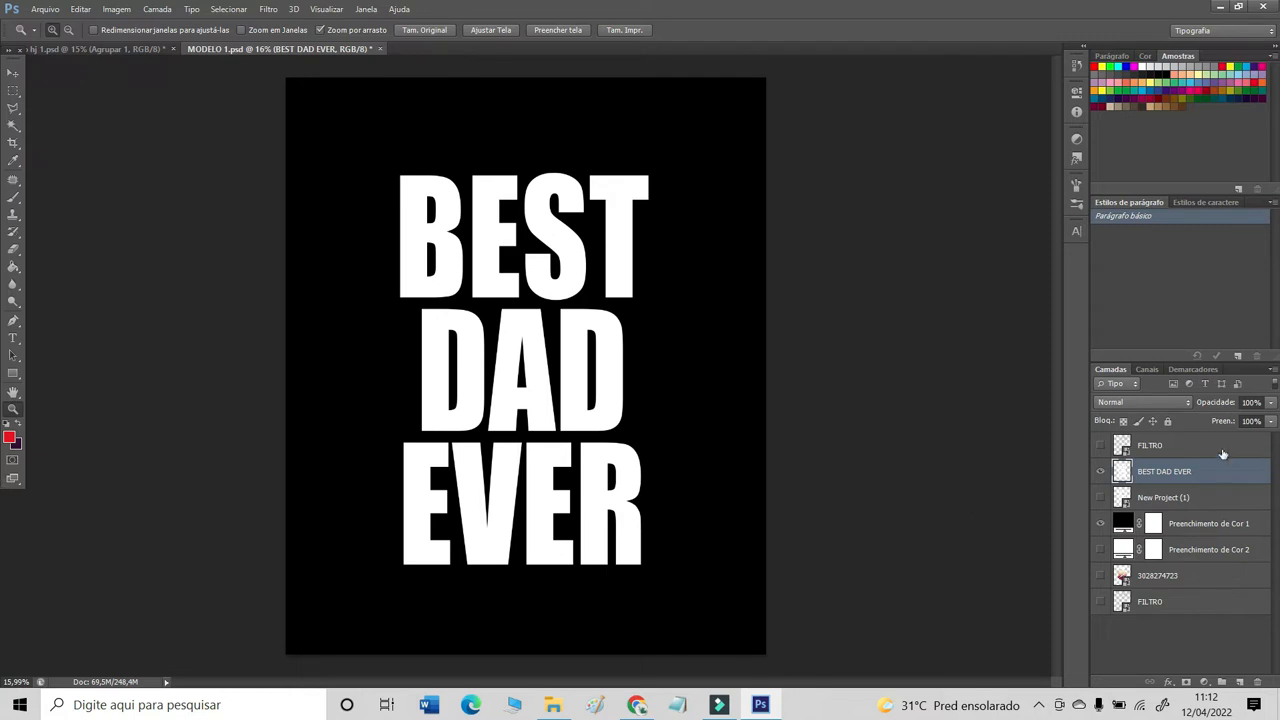
- Show the top FILTRO layer, load its pixels as a selection and delete that area from the BEST DAD EVER layer
left_click(1180, 450)
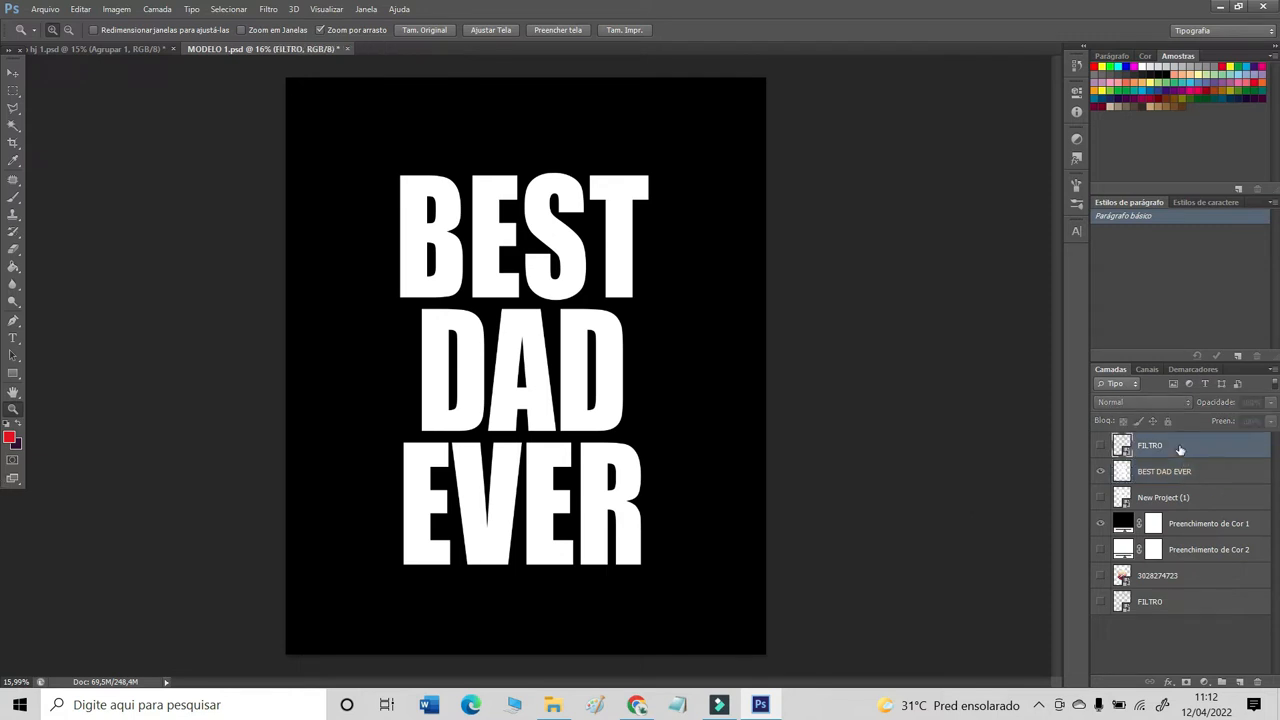
left_click(1100, 447)
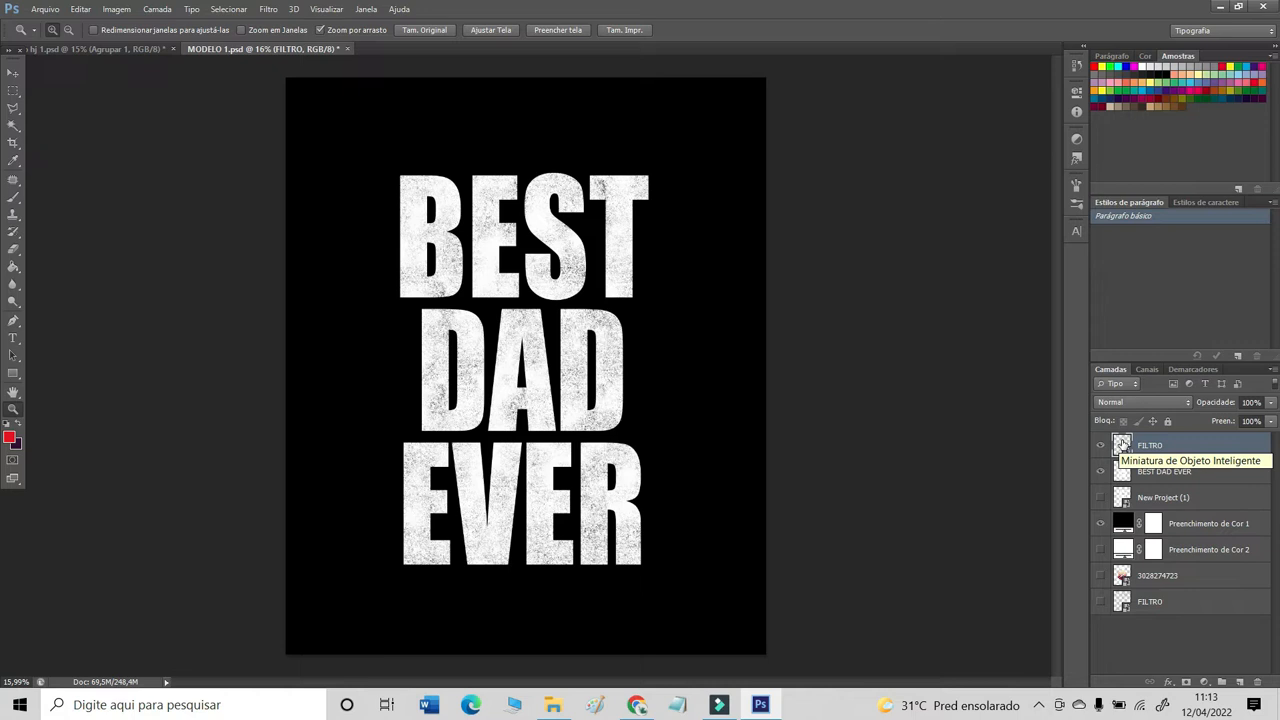
key("ctrl")
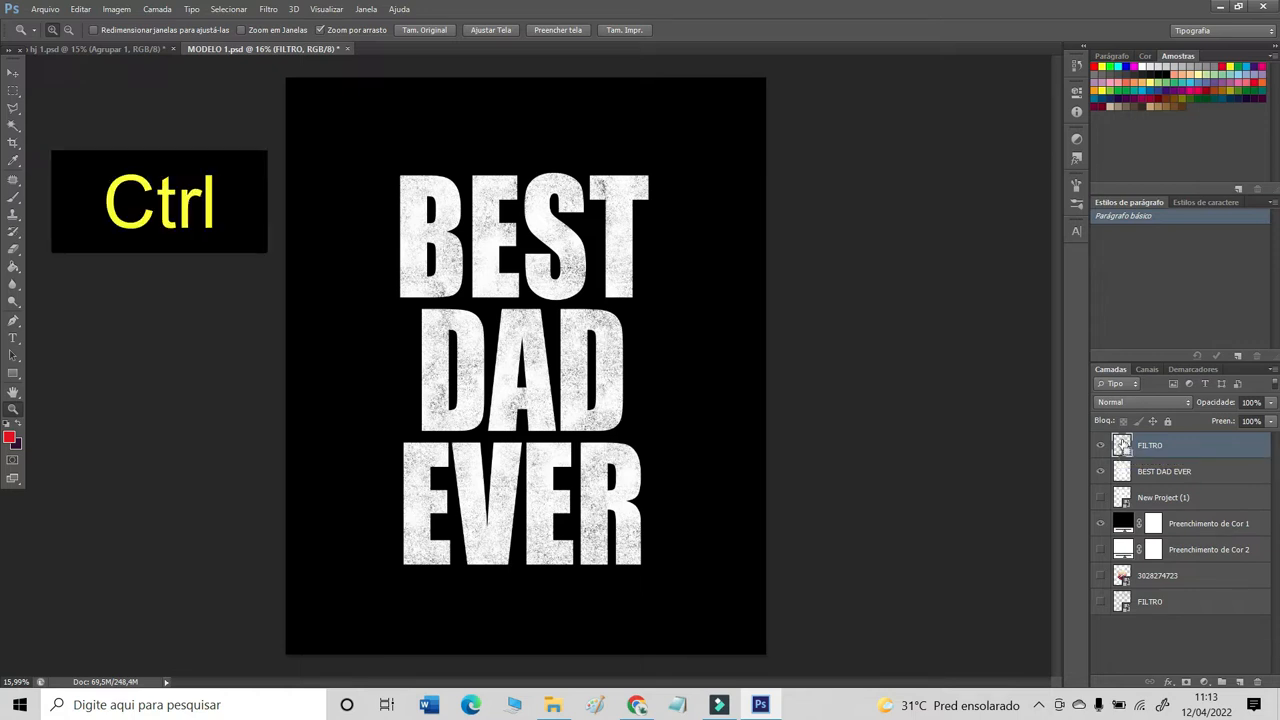
left_click(1122, 446, "ctrl")
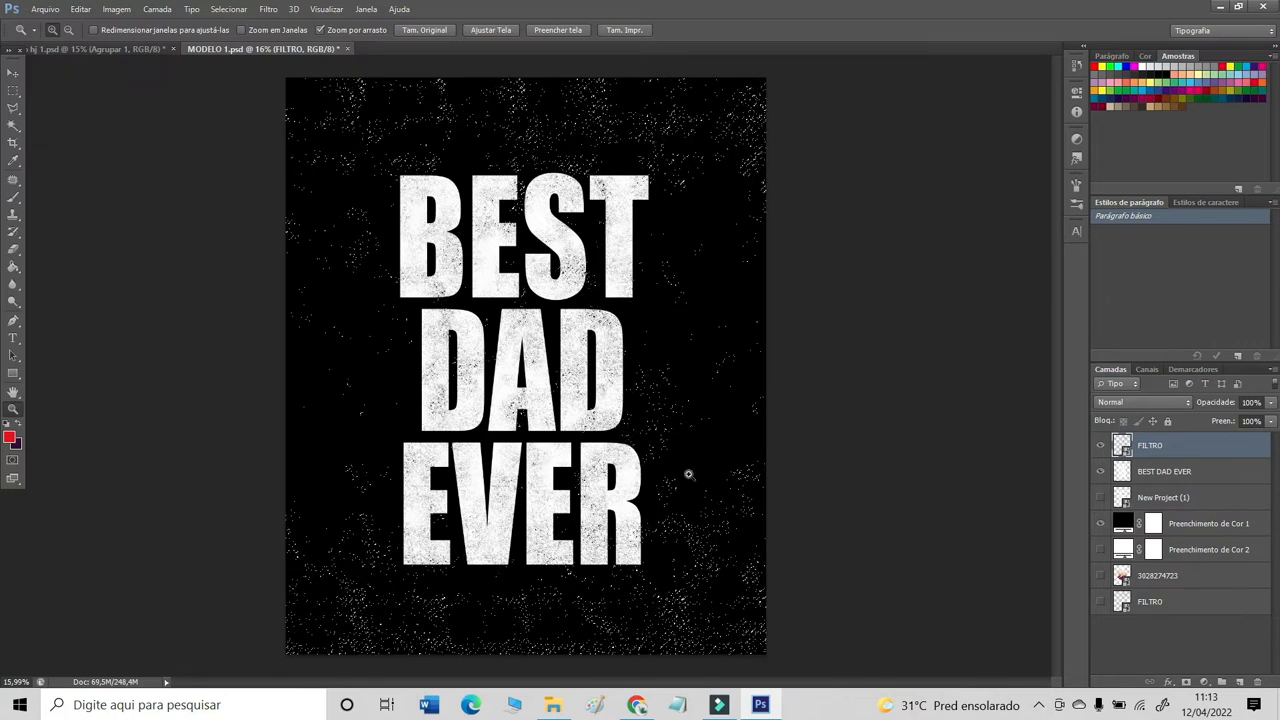
left_click(1166, 475)
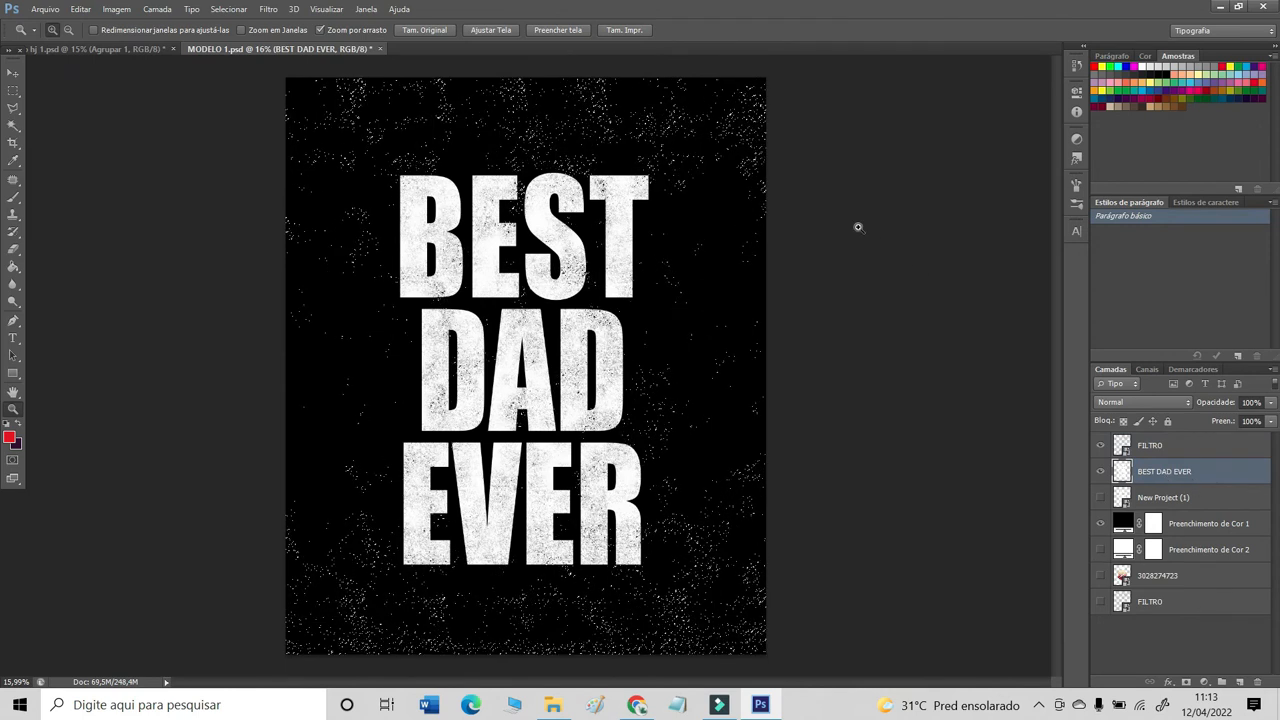
key("Delete")
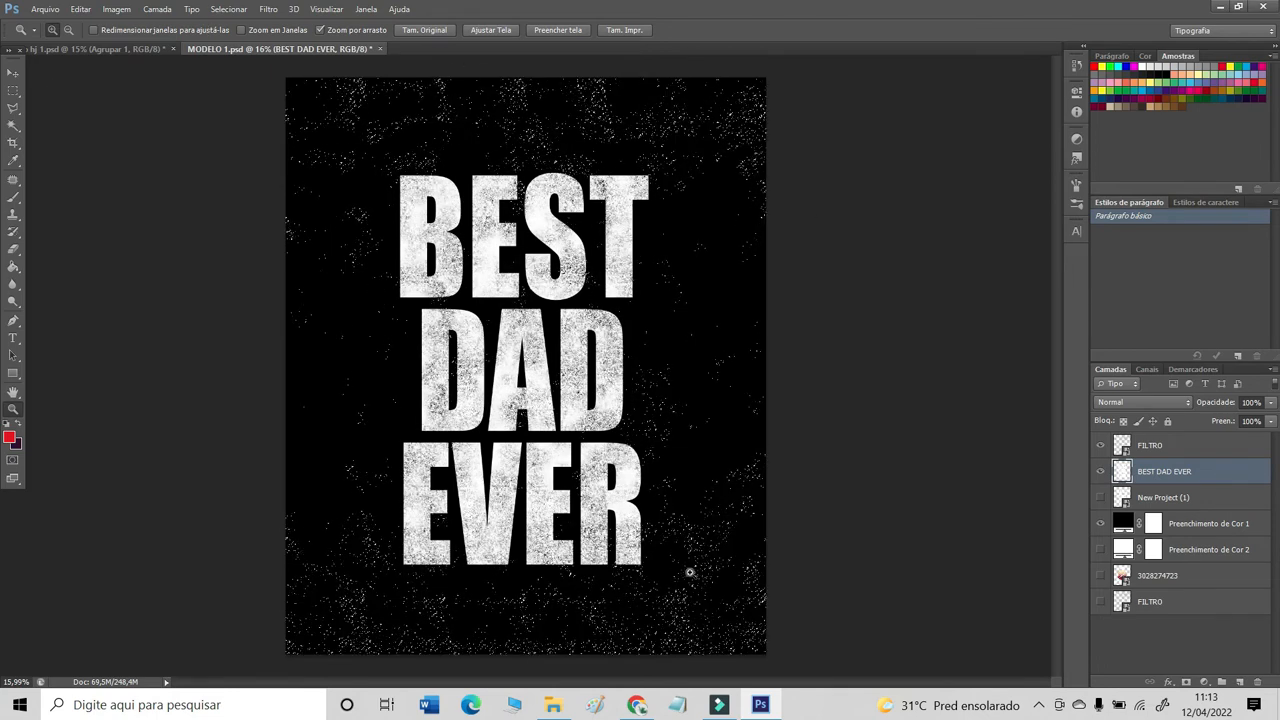
- Clear the selection and hide the top FILTRO layer
left_click(237, 12)
left_click(276, 41)
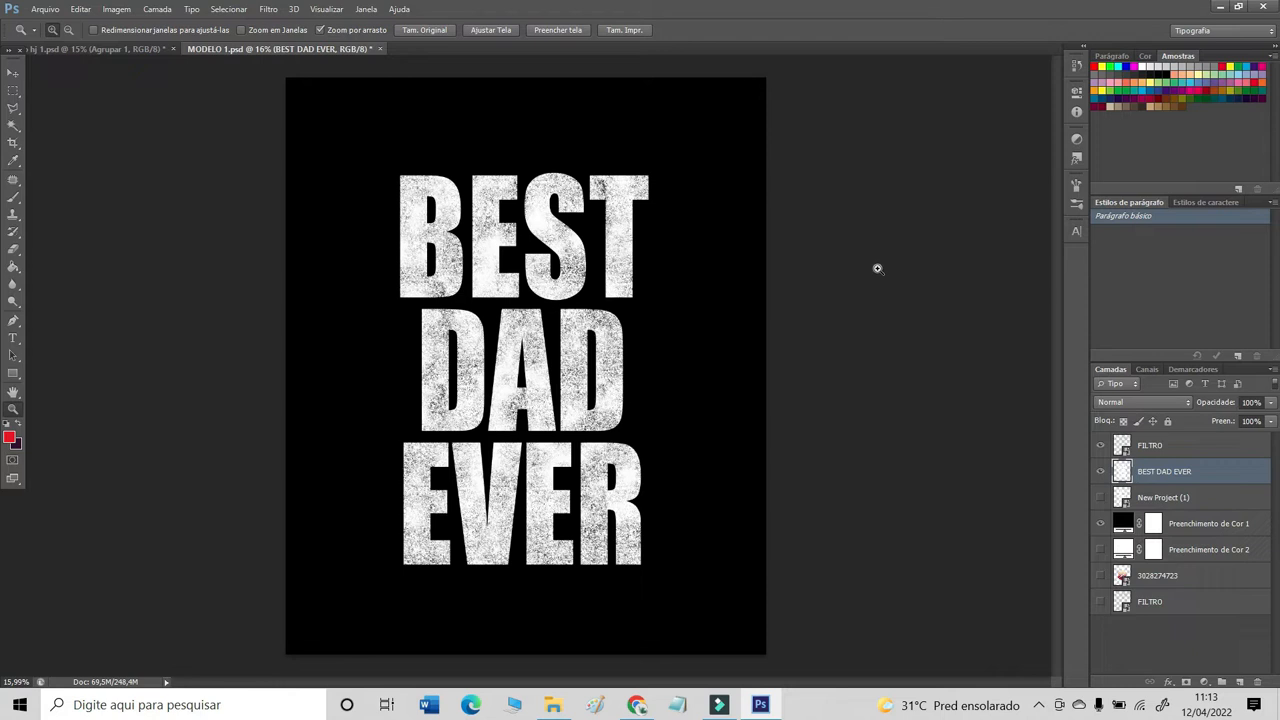
left_click(1158, 445)
left_click(1101, 446)
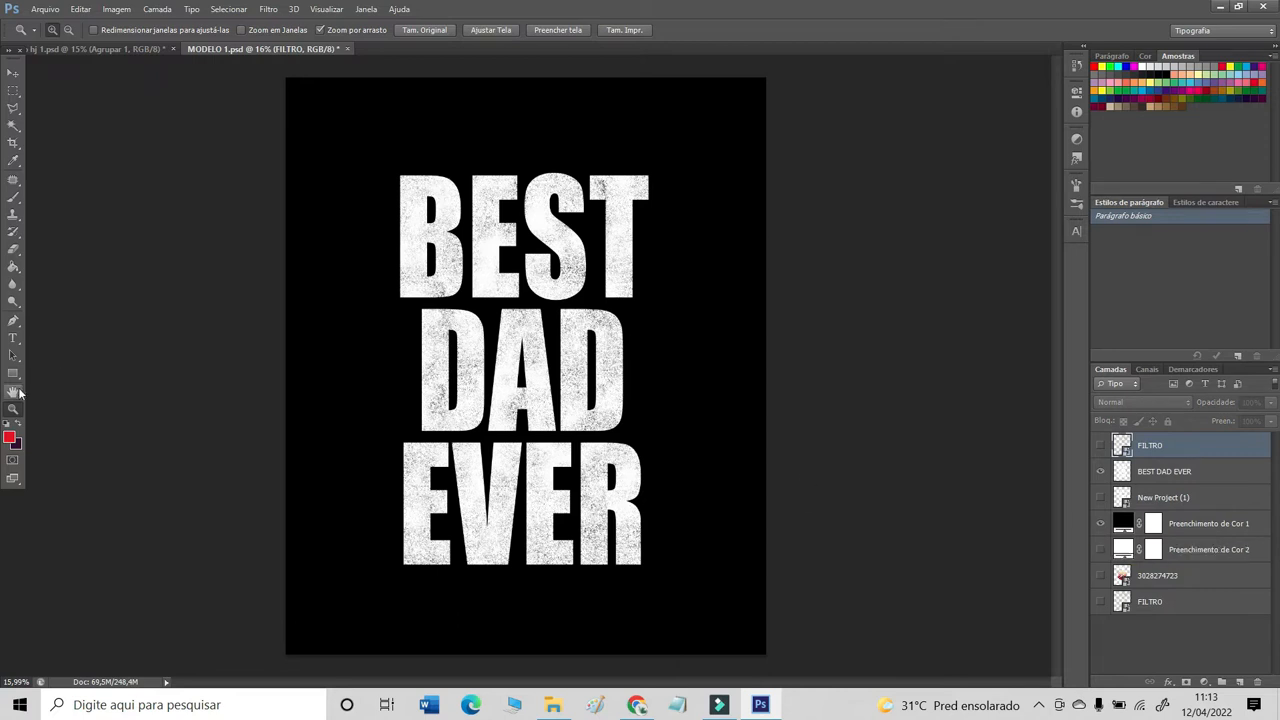
- Examine the distressed BEST DAD EVER lettering up close, with and without the black Preenchimento de Cor 1 background
left_click(478, 208)
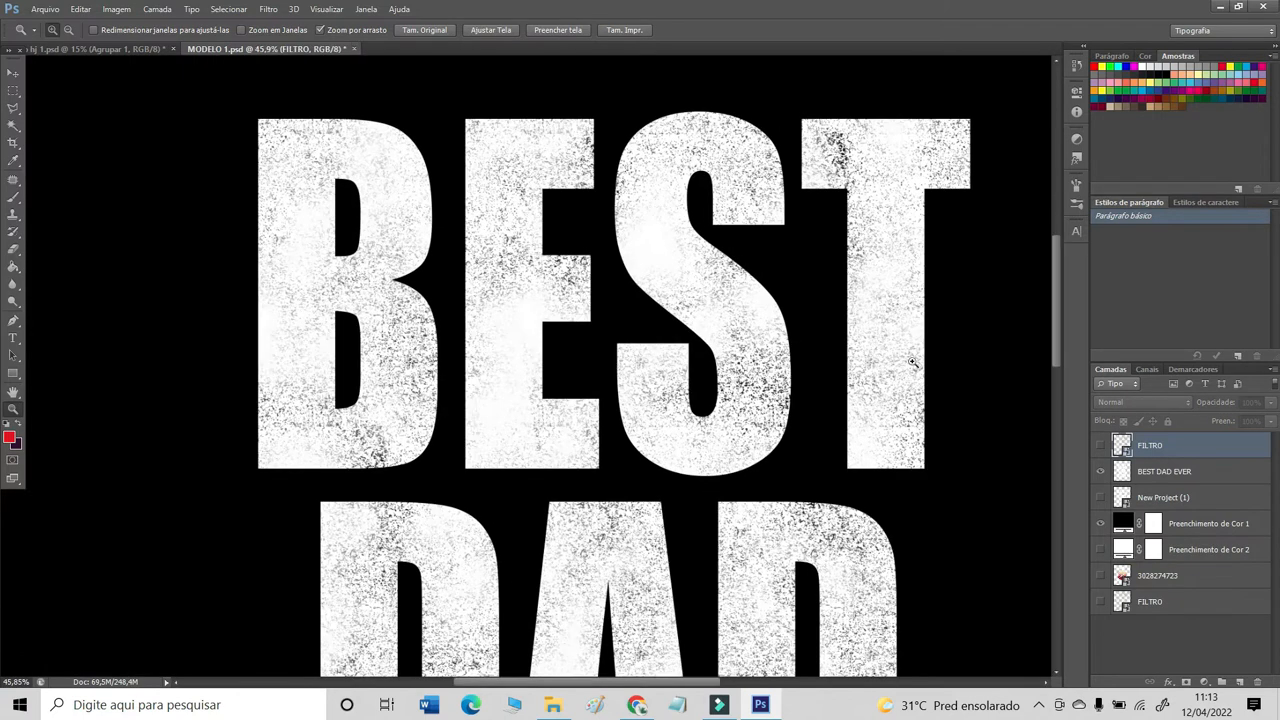
scroll(740, 270, "down", 3)
scroll(740, 268, "down", 2)
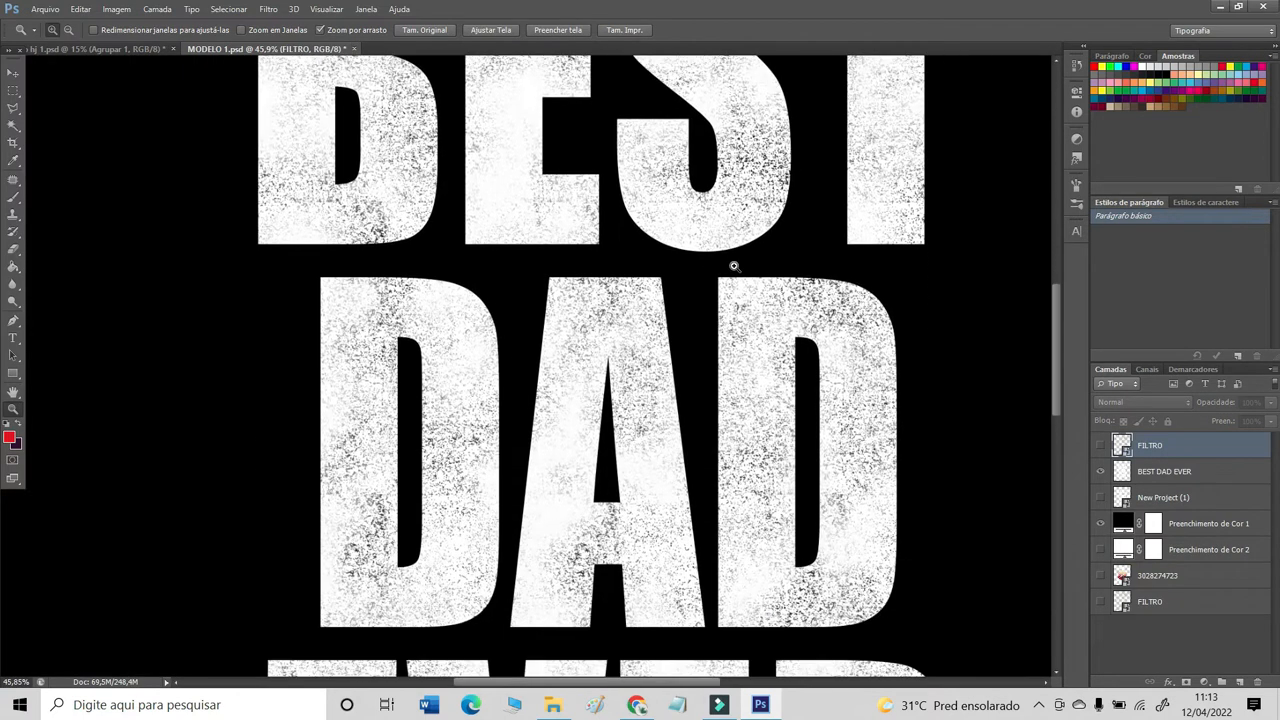
key("ctrl+0")
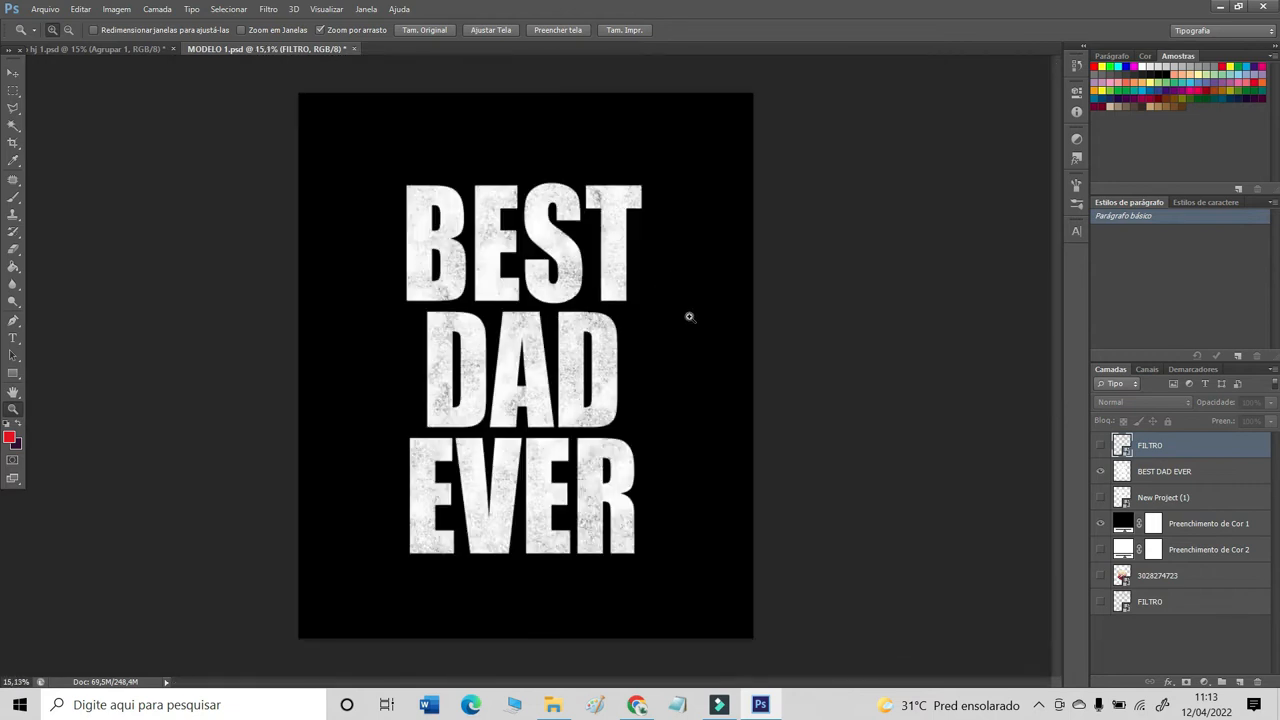
left_click(1101, 524)
left_click_drag(413, 210, 366, 260)
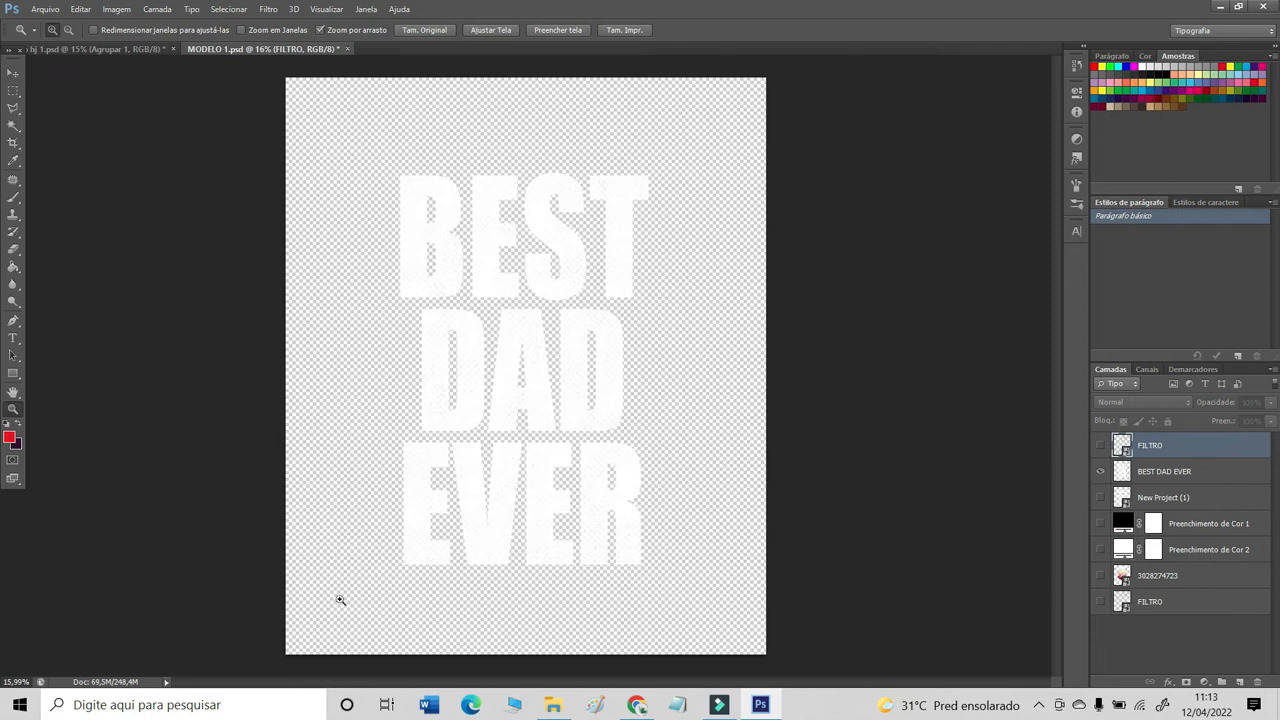
left_click(1101, 523)
left_click_drag(622, 236, 709, 165)
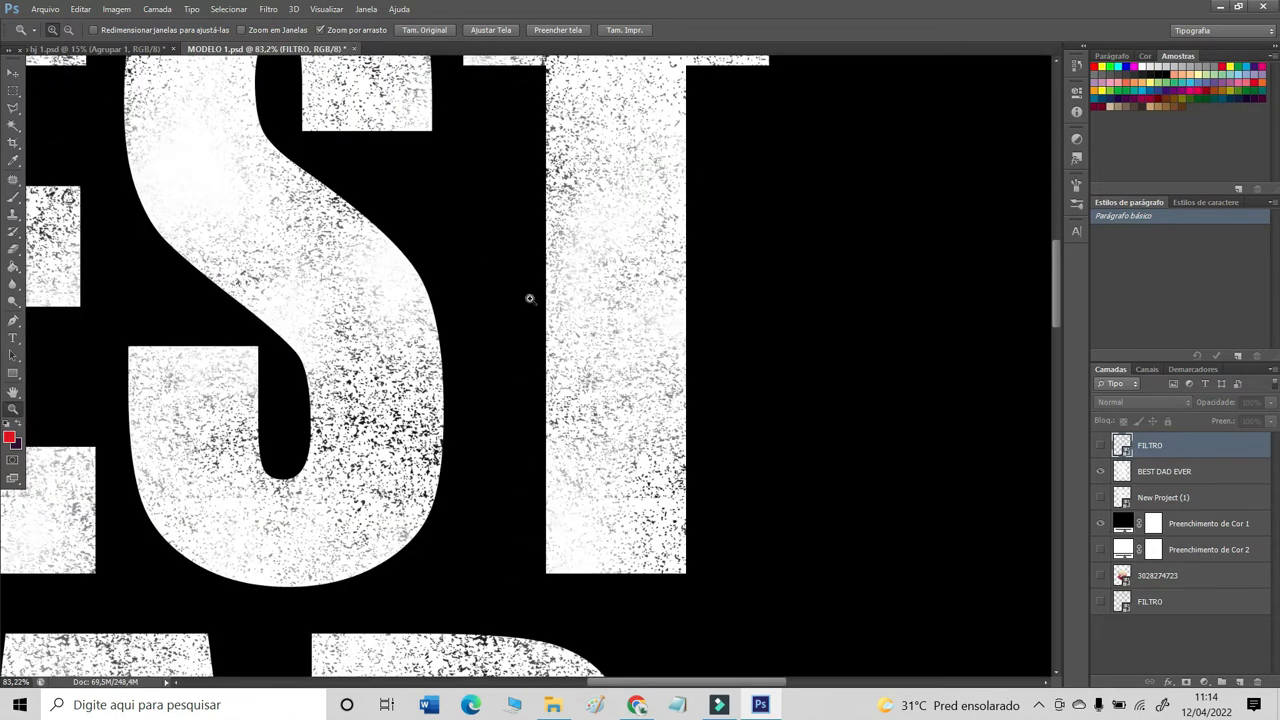
left_click_drag(529, 297, 597, 262)
scroll(597, 262, "down", 4)
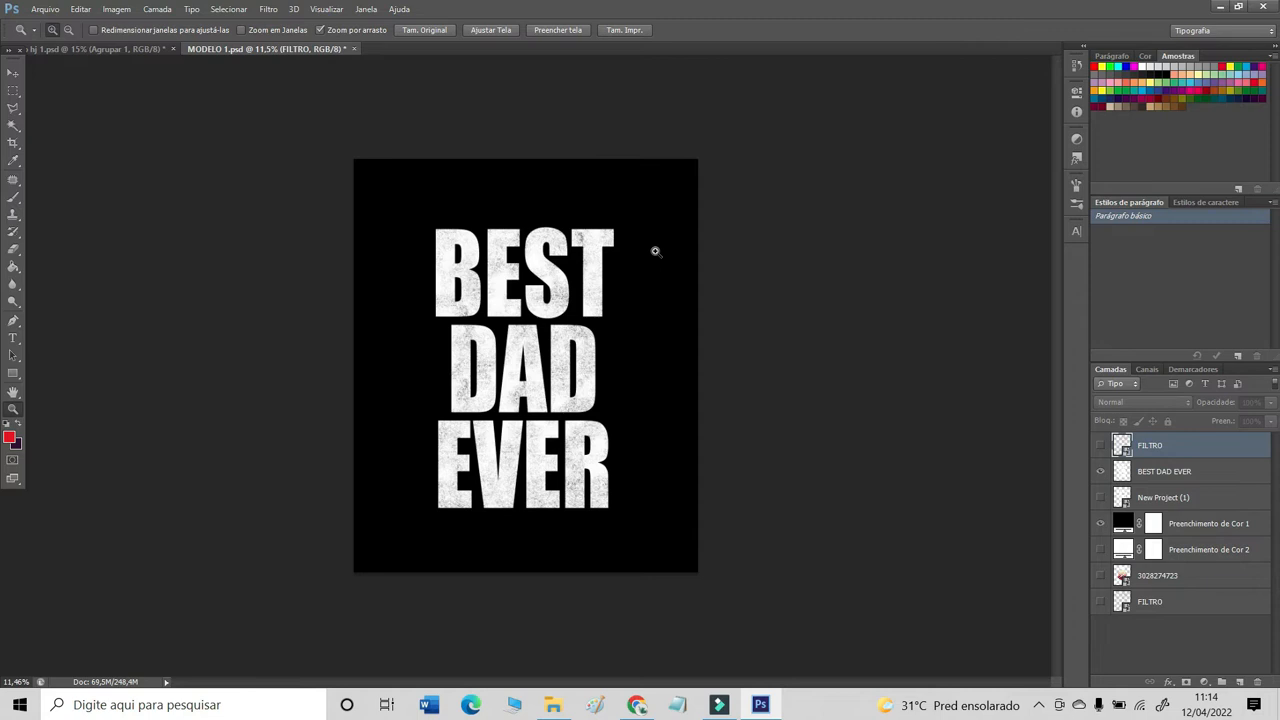
left_click(1101, 523)
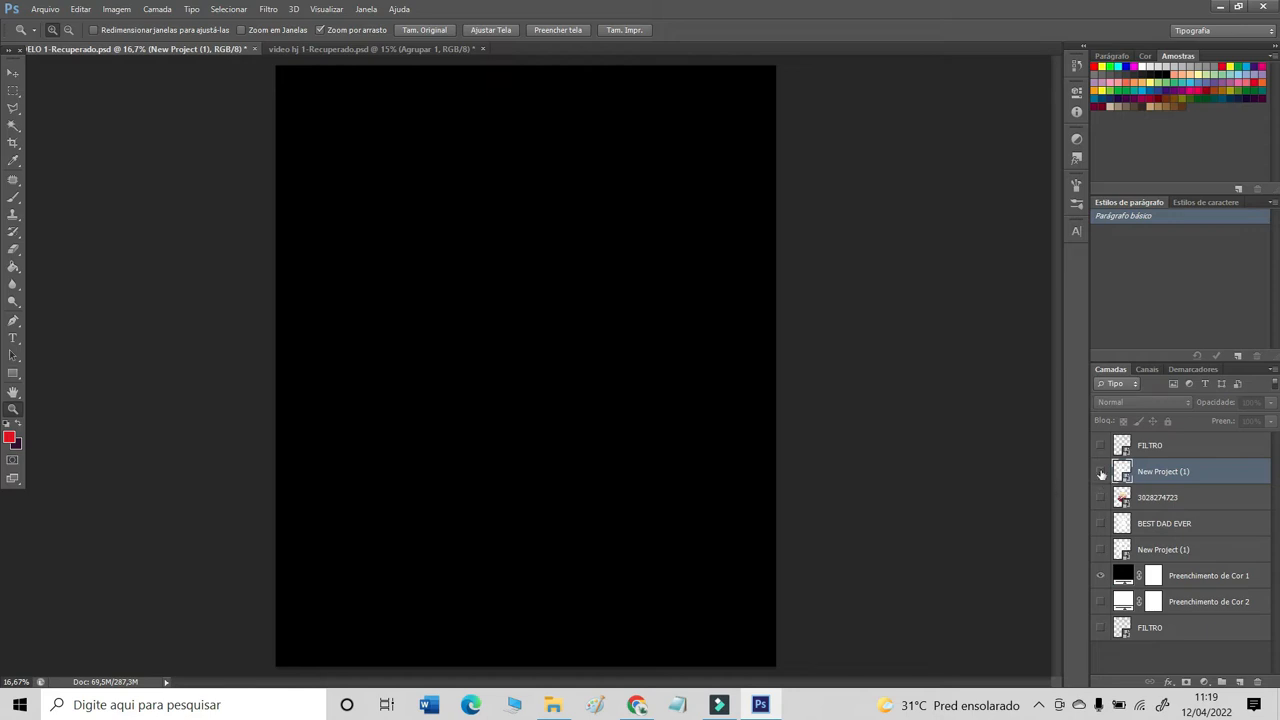
left_click(1101, 498)
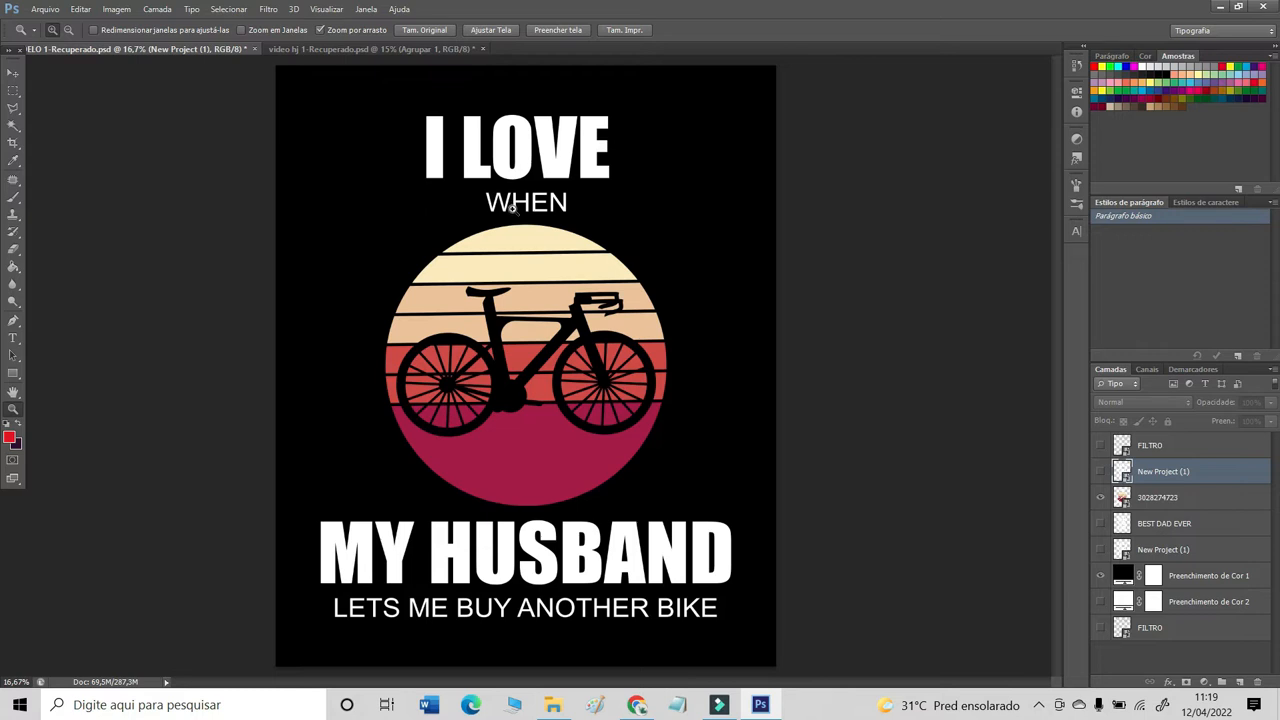
left_click(1172, 448)
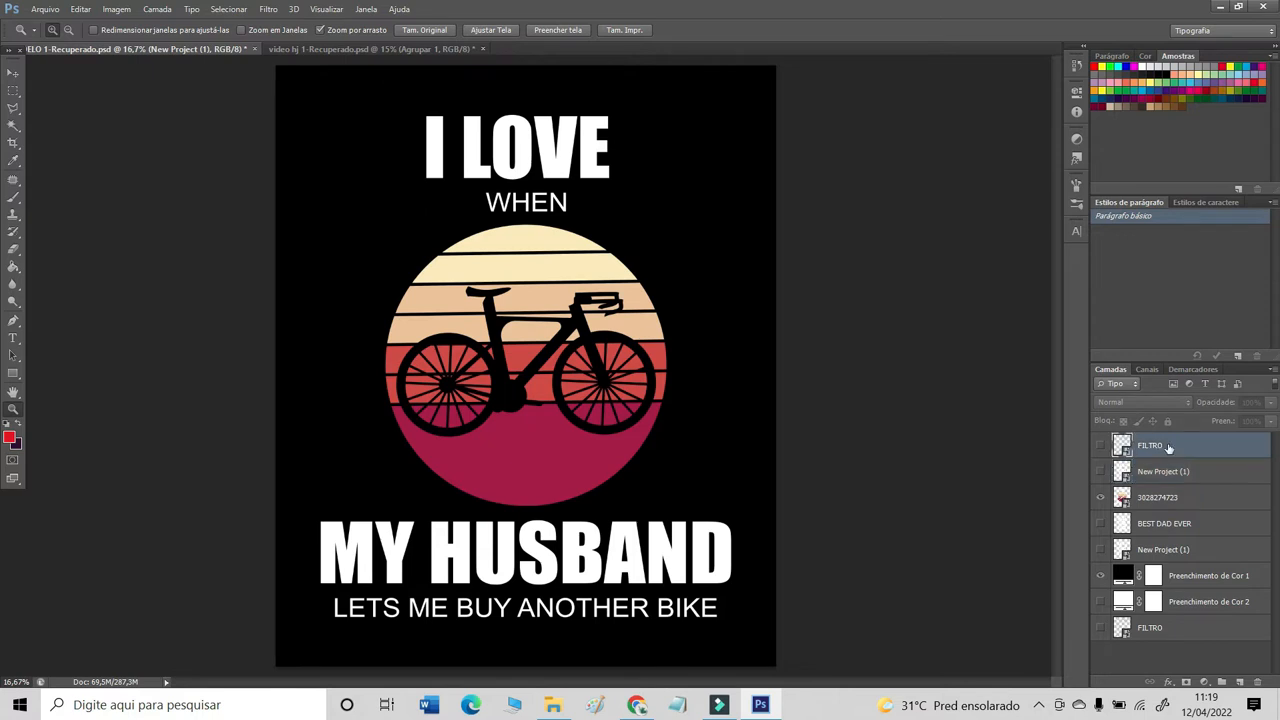
left_click(1101, 446)
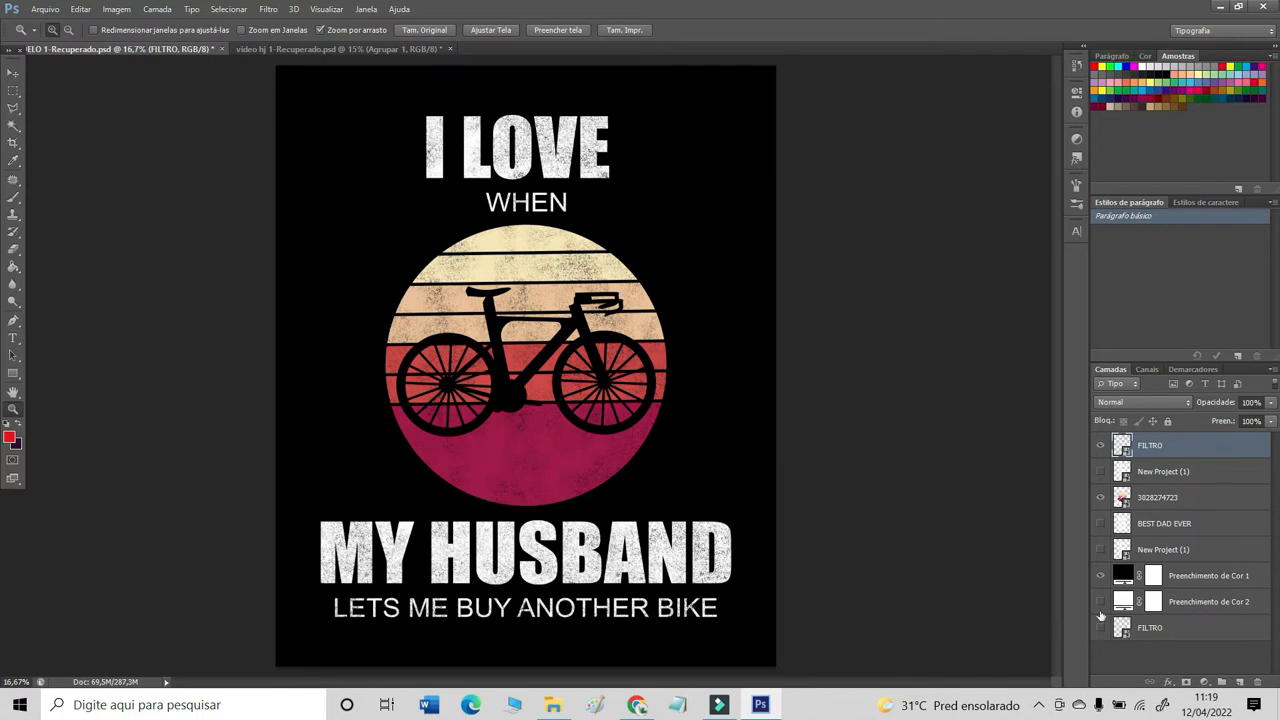
- Hide the black Preenchimento de Cor 1 background and inspect the FILTRO texture and the bicycle artwork separately over transparency
left_click(1150, 503)
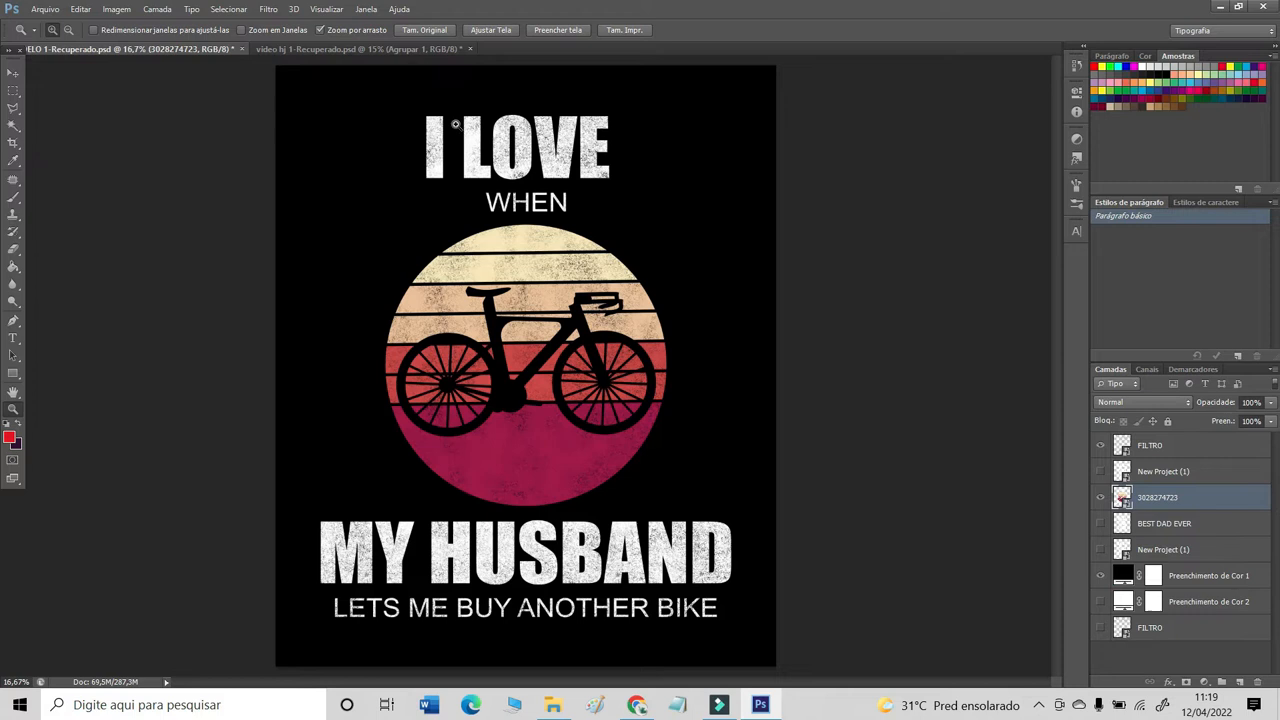
left_click(1100, 575)
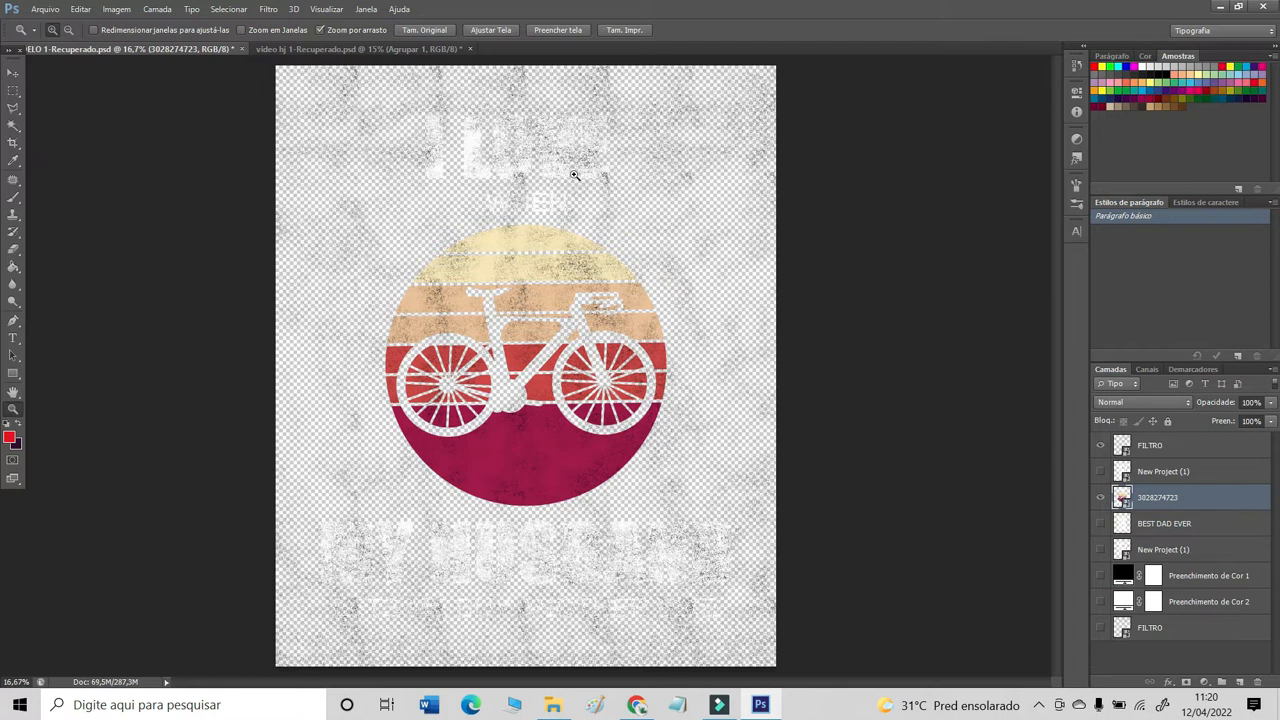
left_click(1101, 500)
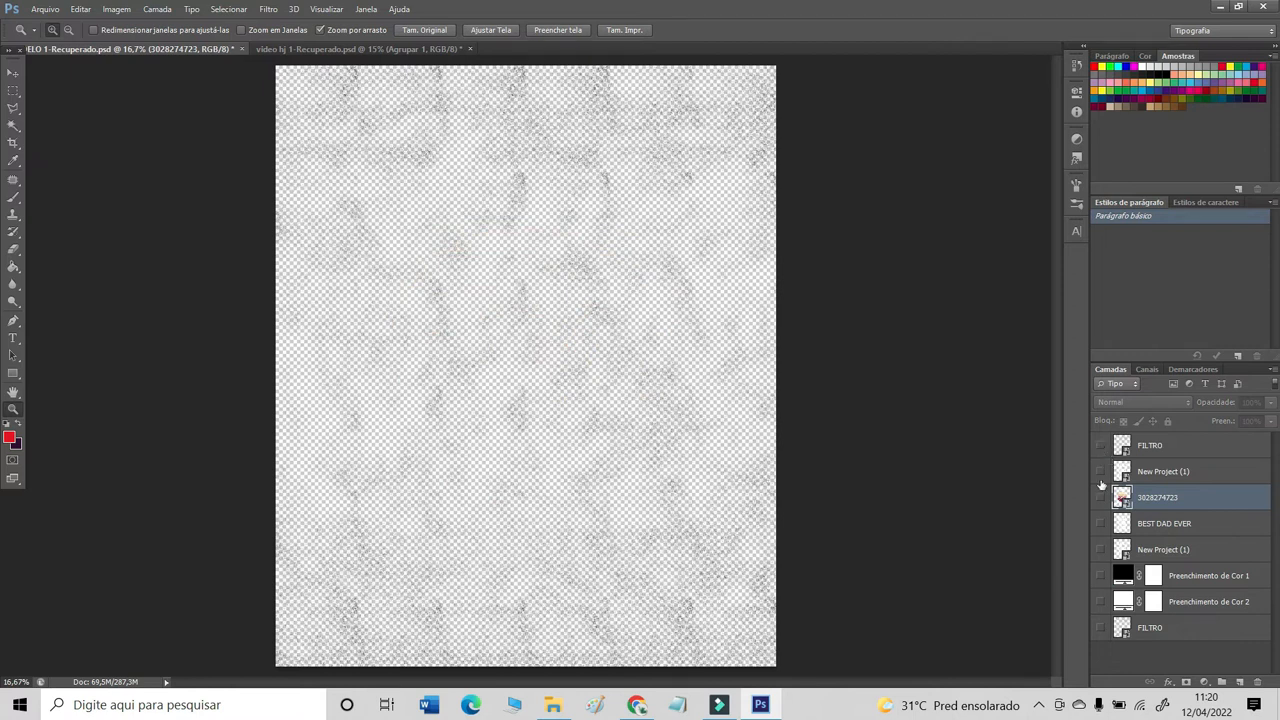
left_click(1101, 497)
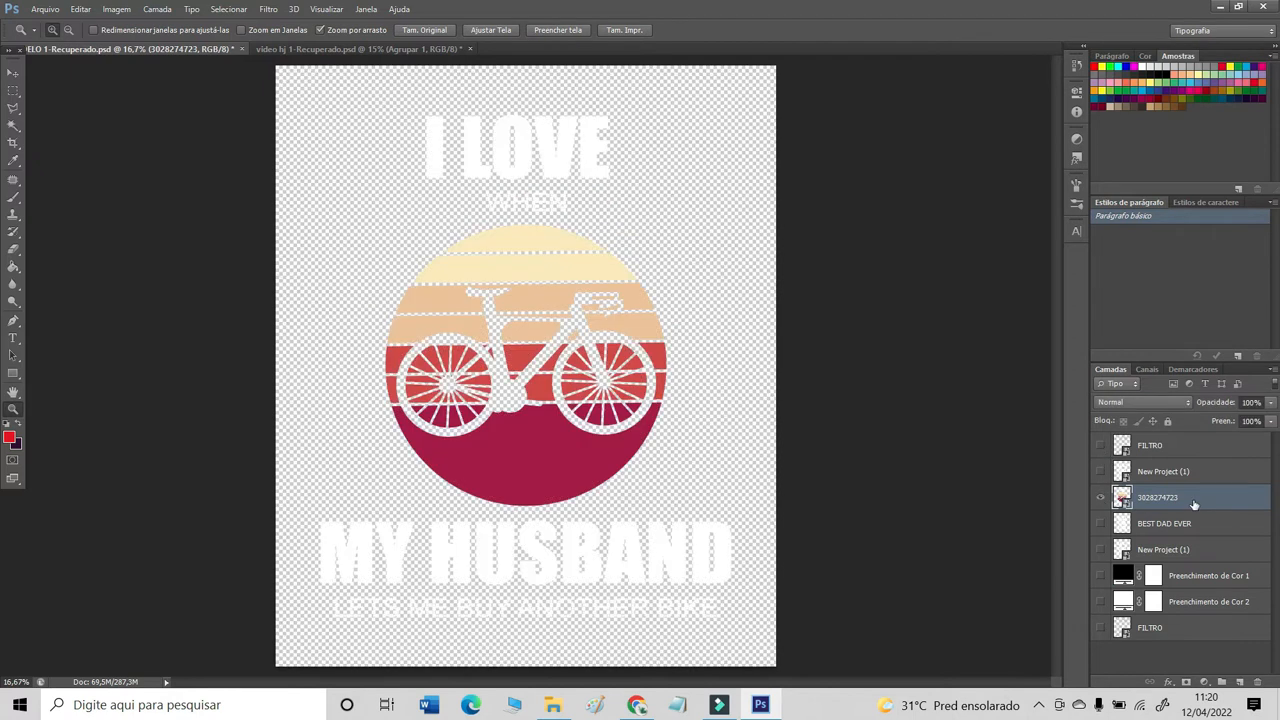
left_click(1100, 576)
right_click(1241, 497)
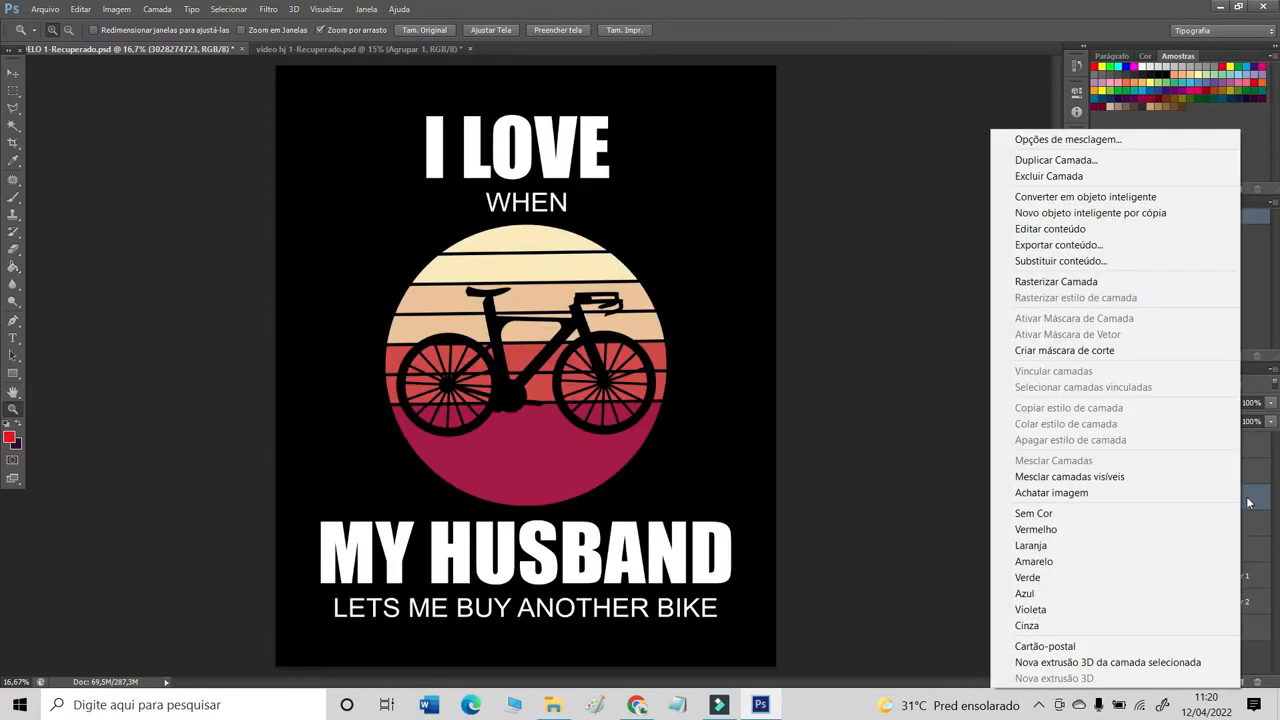
left_click(1114, 287)
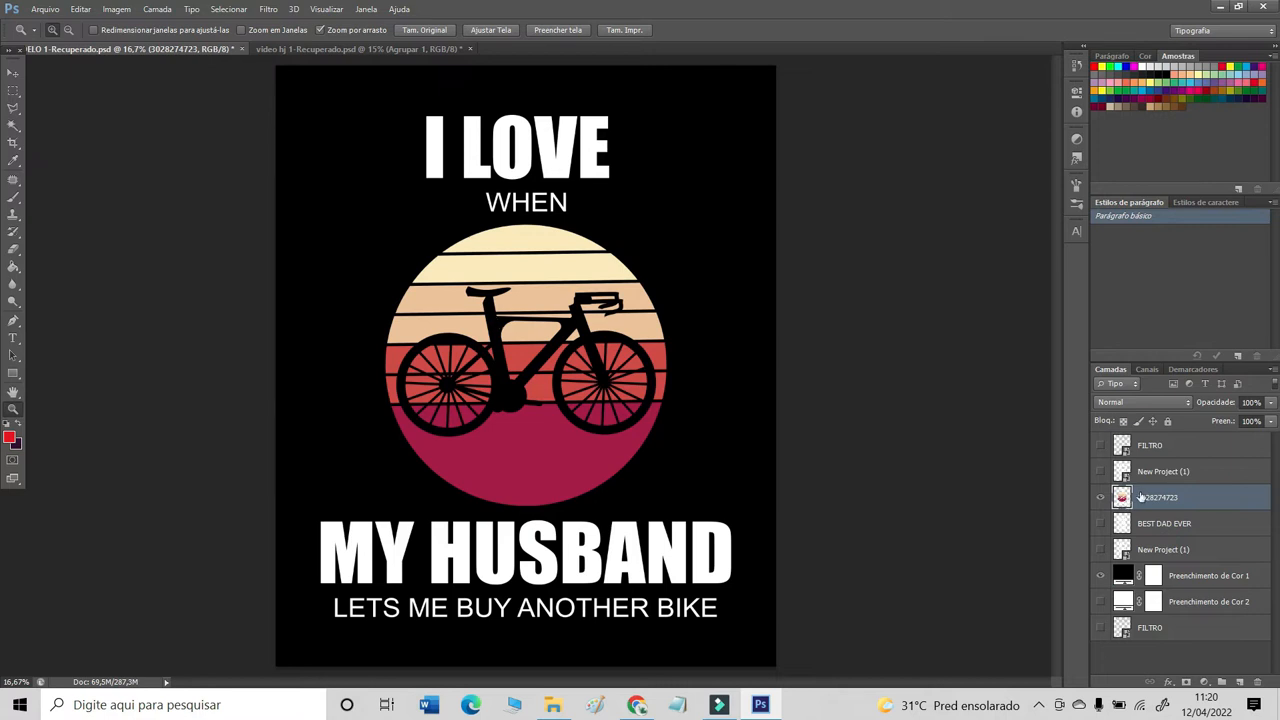
left_click(1152, 446)
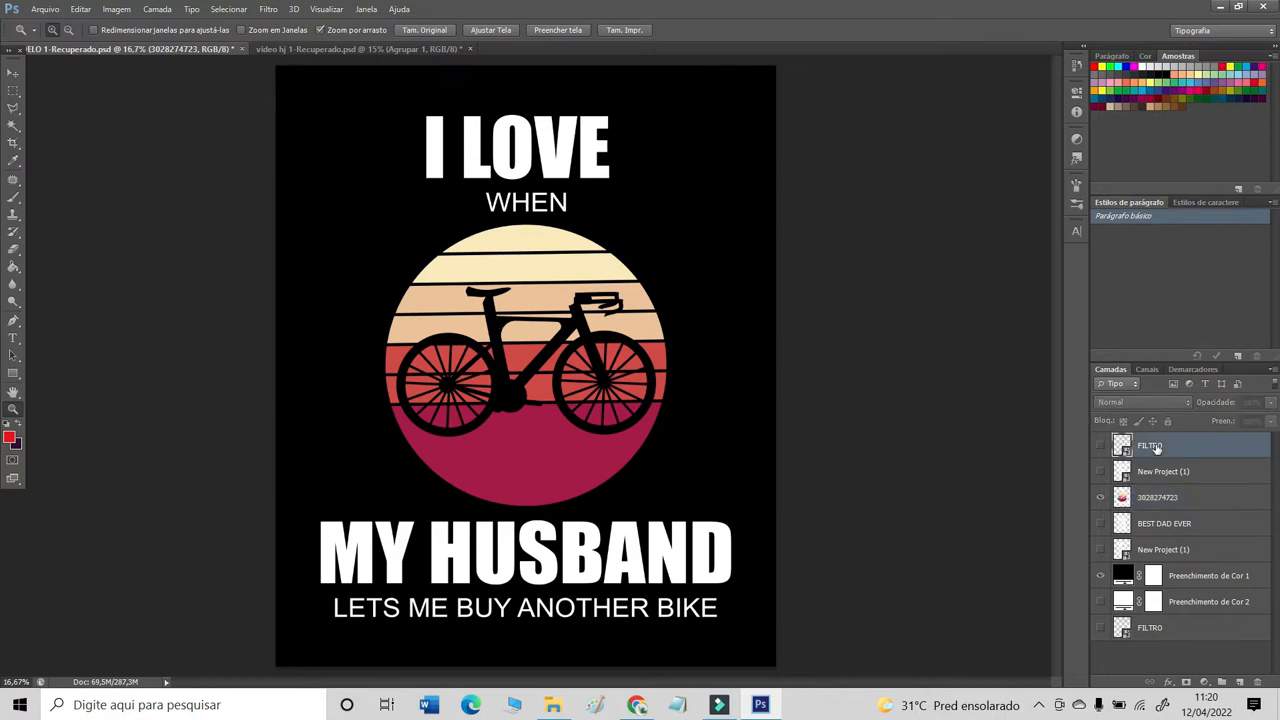
left_click(1101, 446)
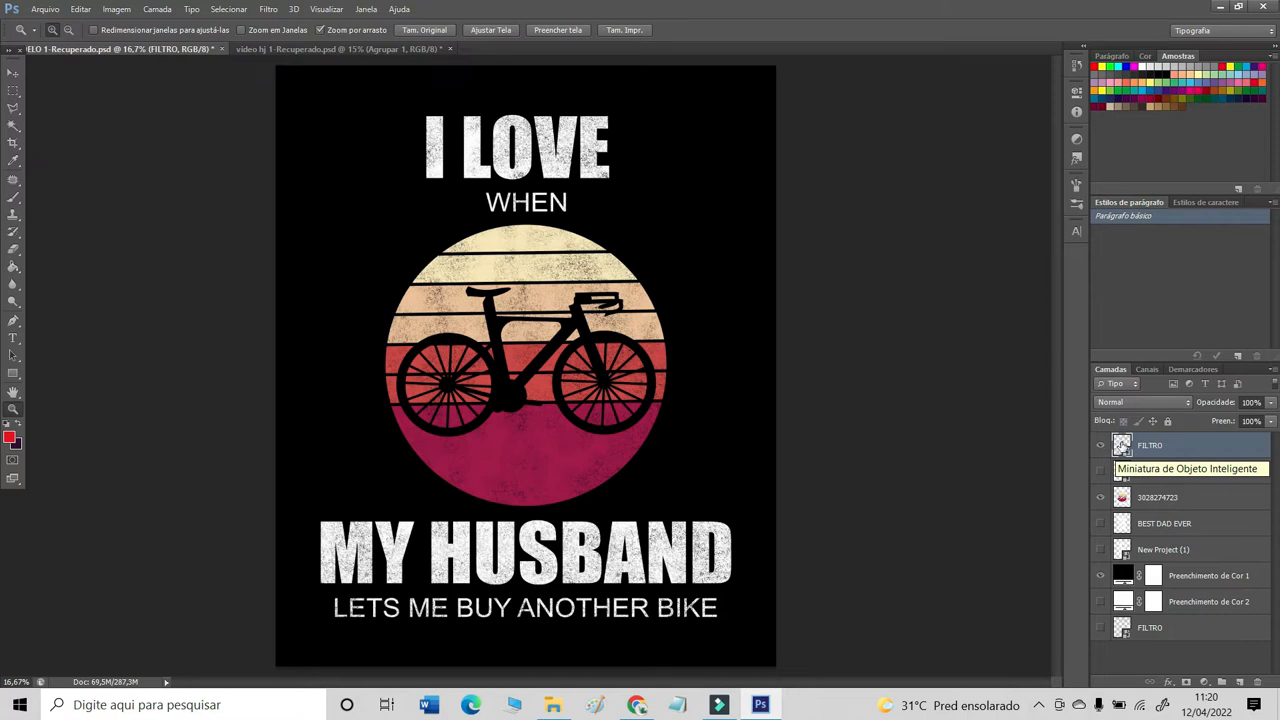
key("ctrl")
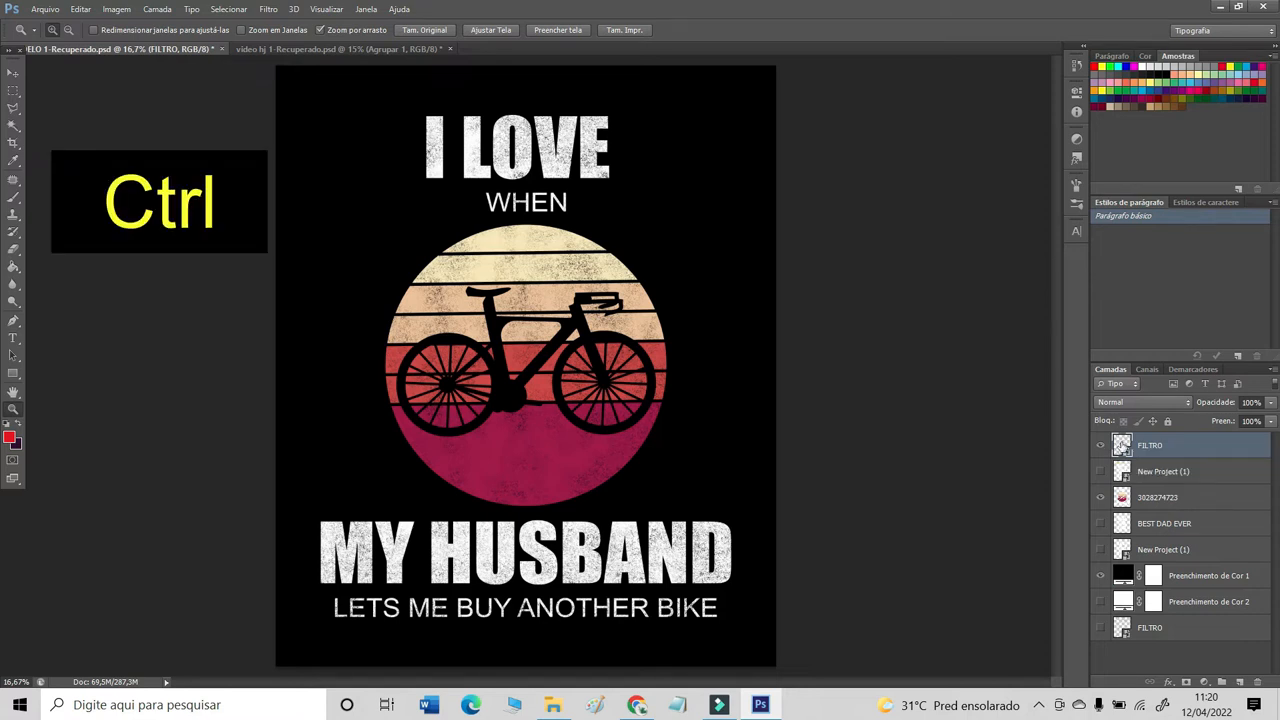
left_click(1121, 445, "ctrl")
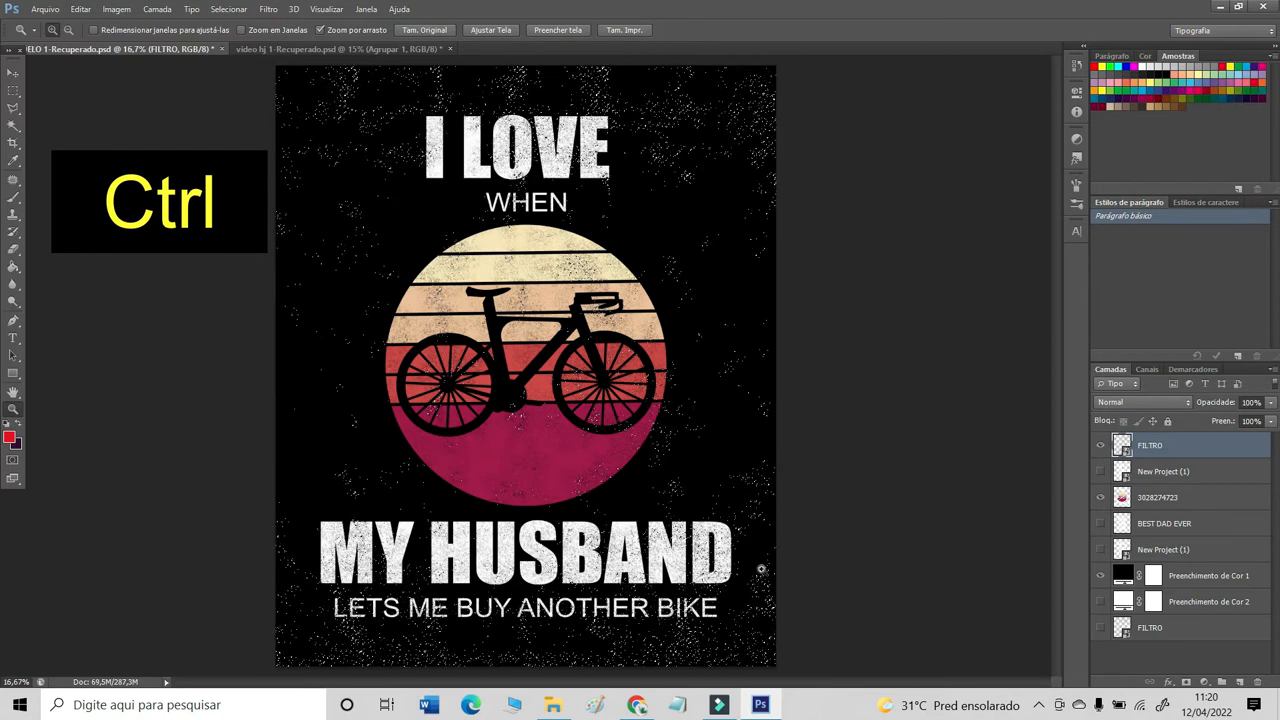
left_click(1176, 505)
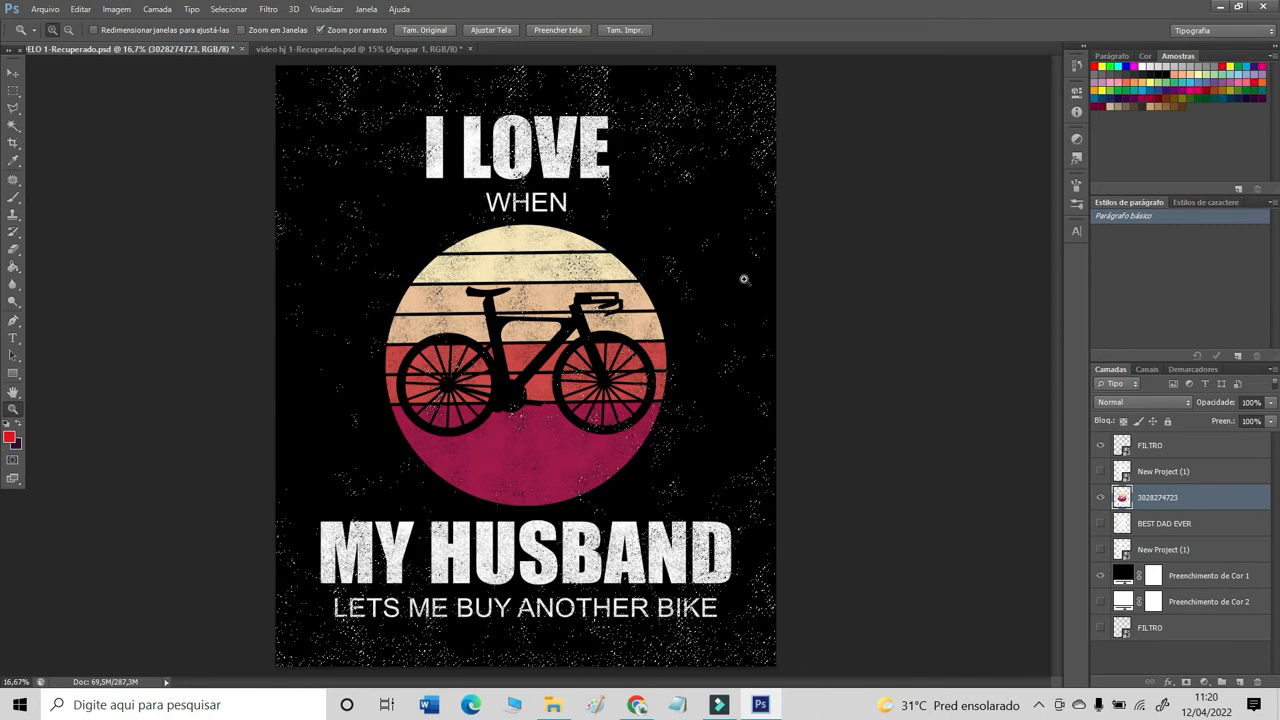
key("Delete")
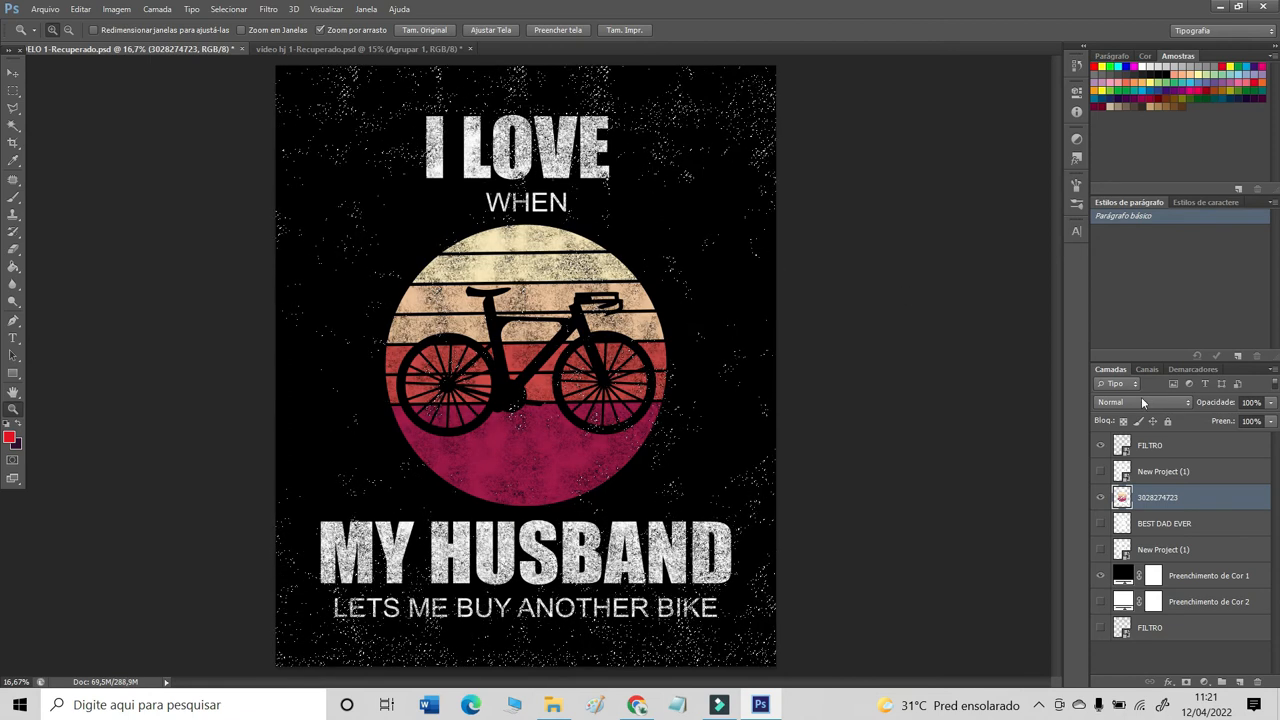
- Clear the texture selection and hide the top FILTRO layer above the bicycle artwork
left_click(229, 9)
left_click(240, 41)
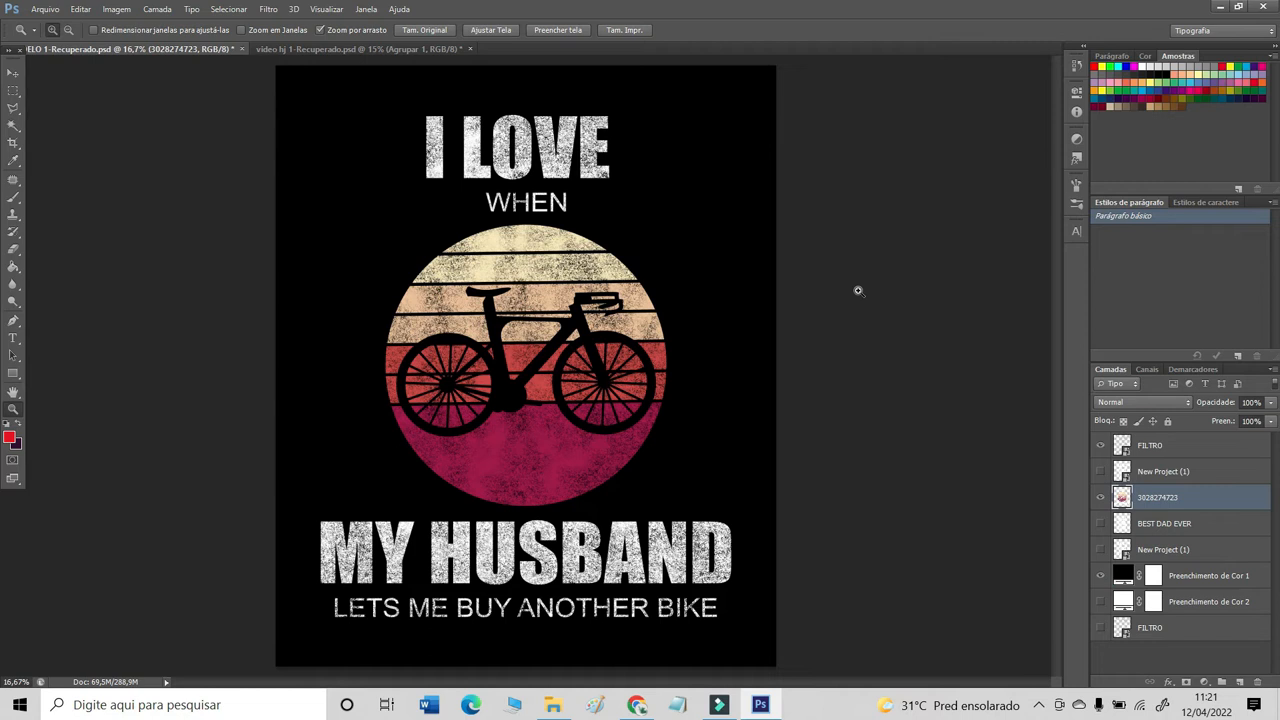
left_click(1200, 448)
left_click(1101, 447)
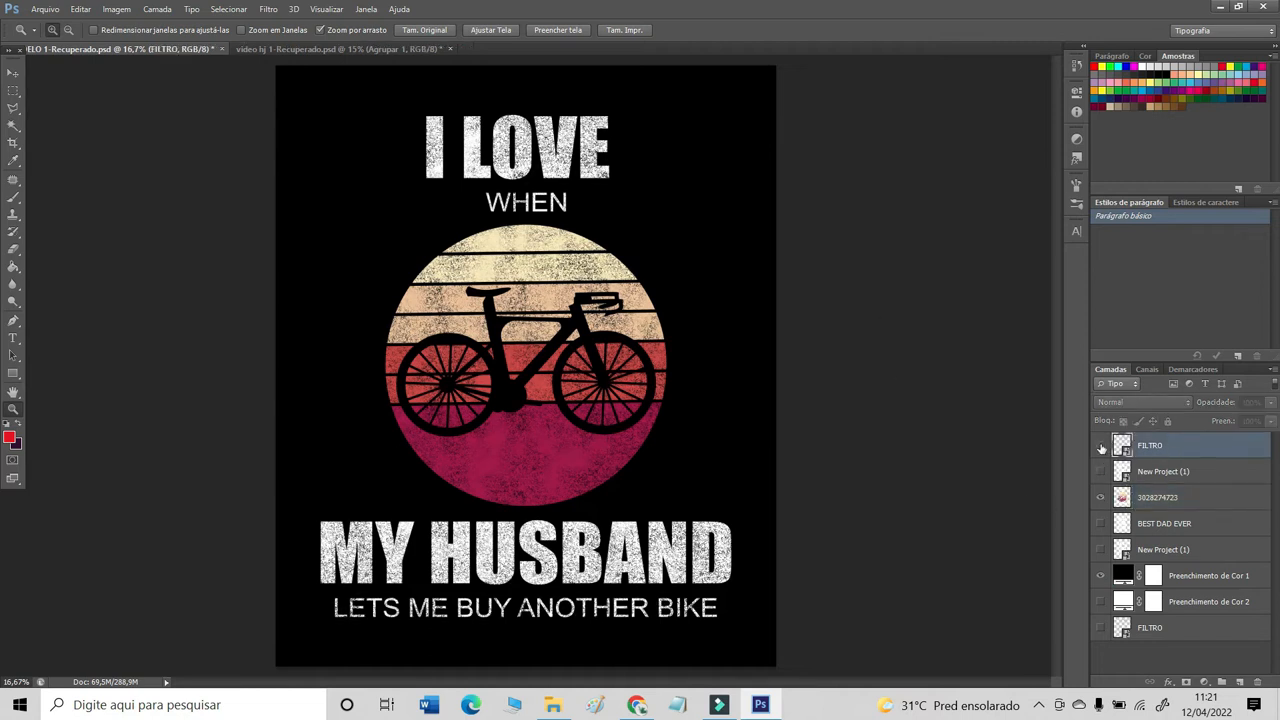
- Inspect the distressed bicycle artwork with and without the black Preenchimento de Cor 1 background
left_click(1162, 506)
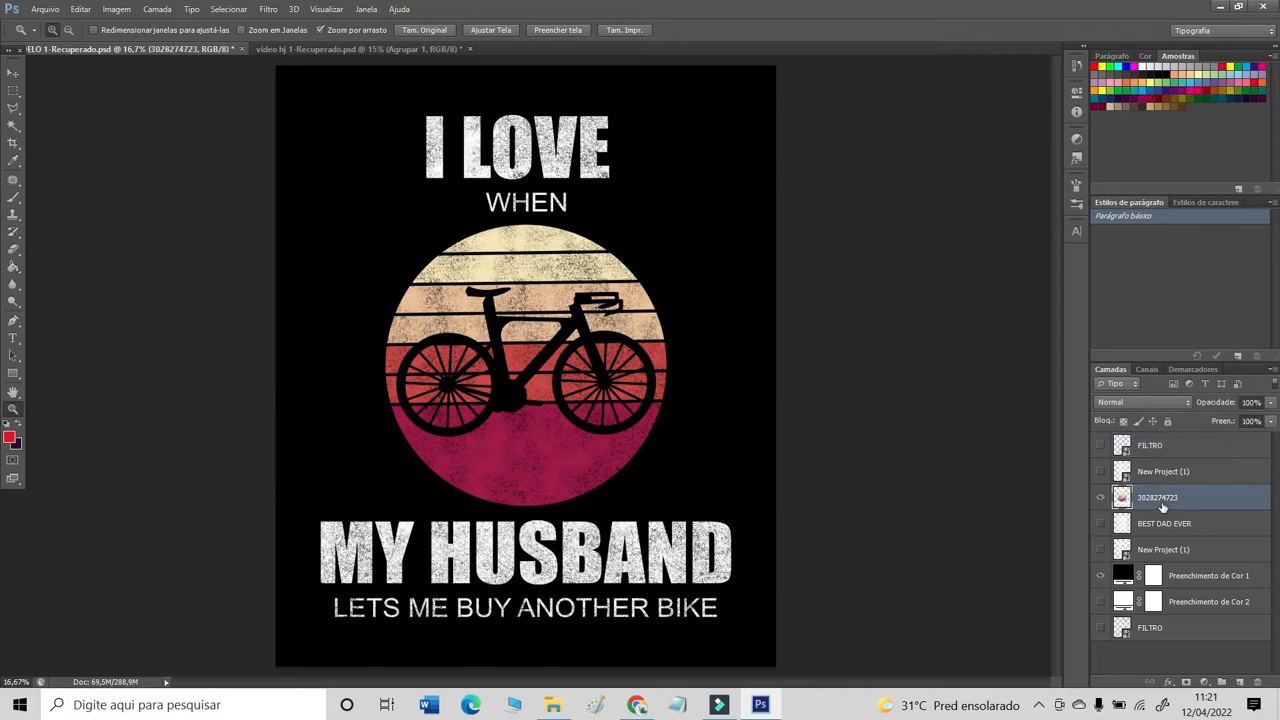
left_click(1101, 576)
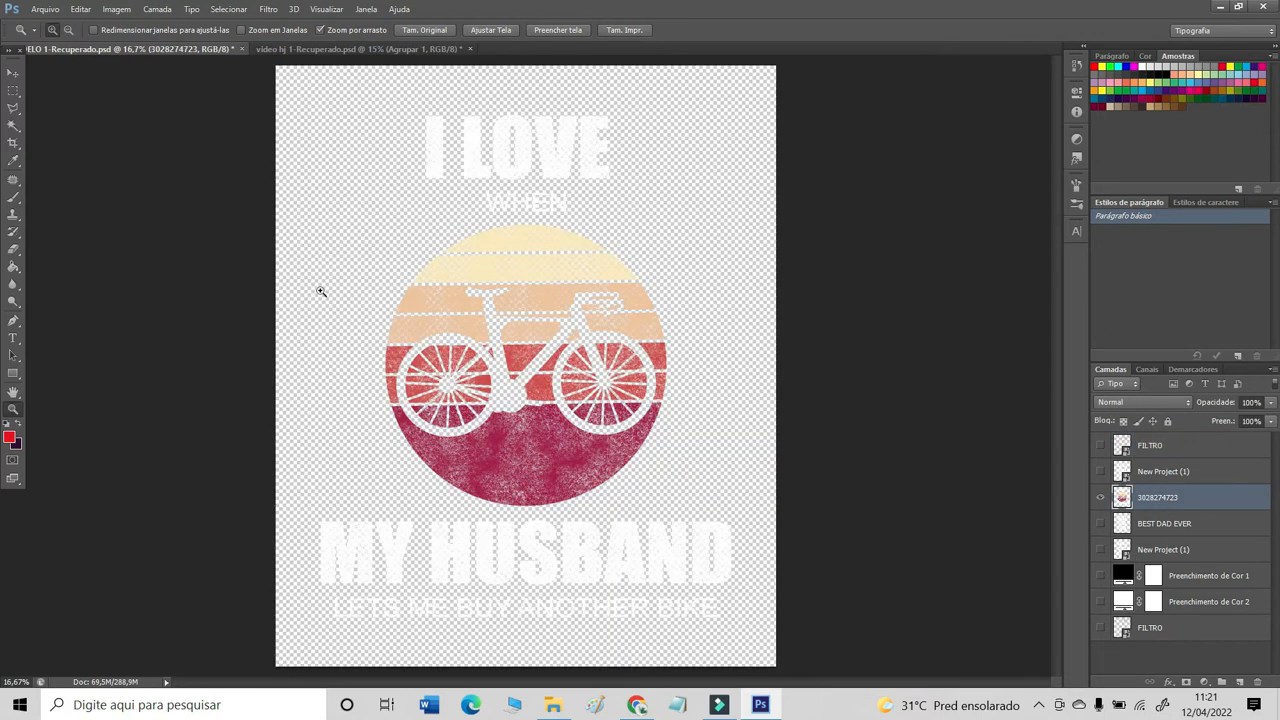
scroll(296, 277, "up", 2)
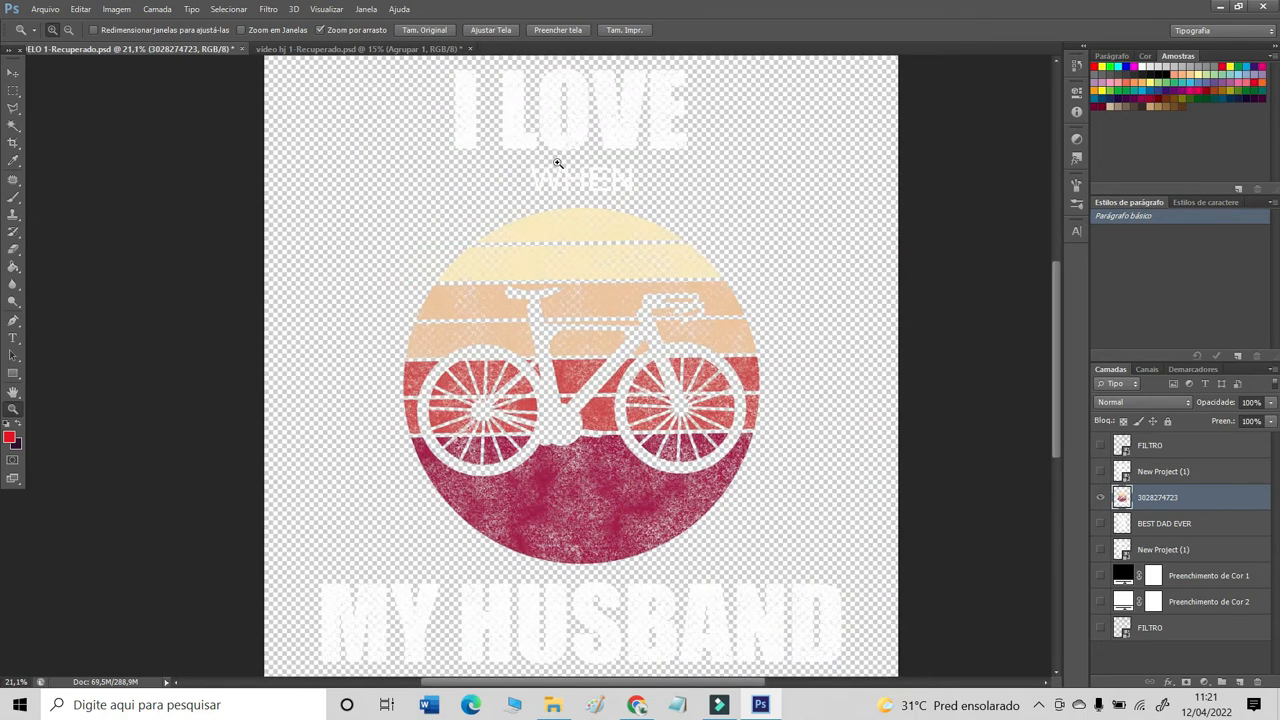
scroll(550, 160, "down", 1)
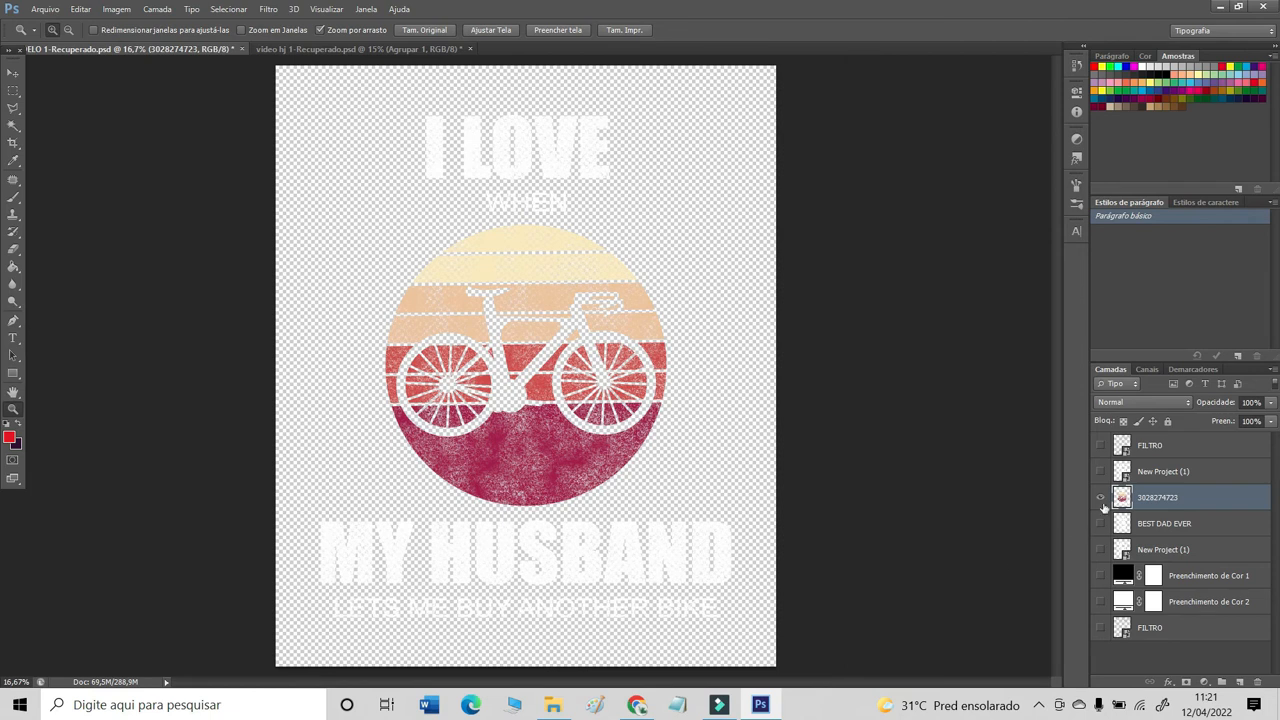
left_click(1101, 576)
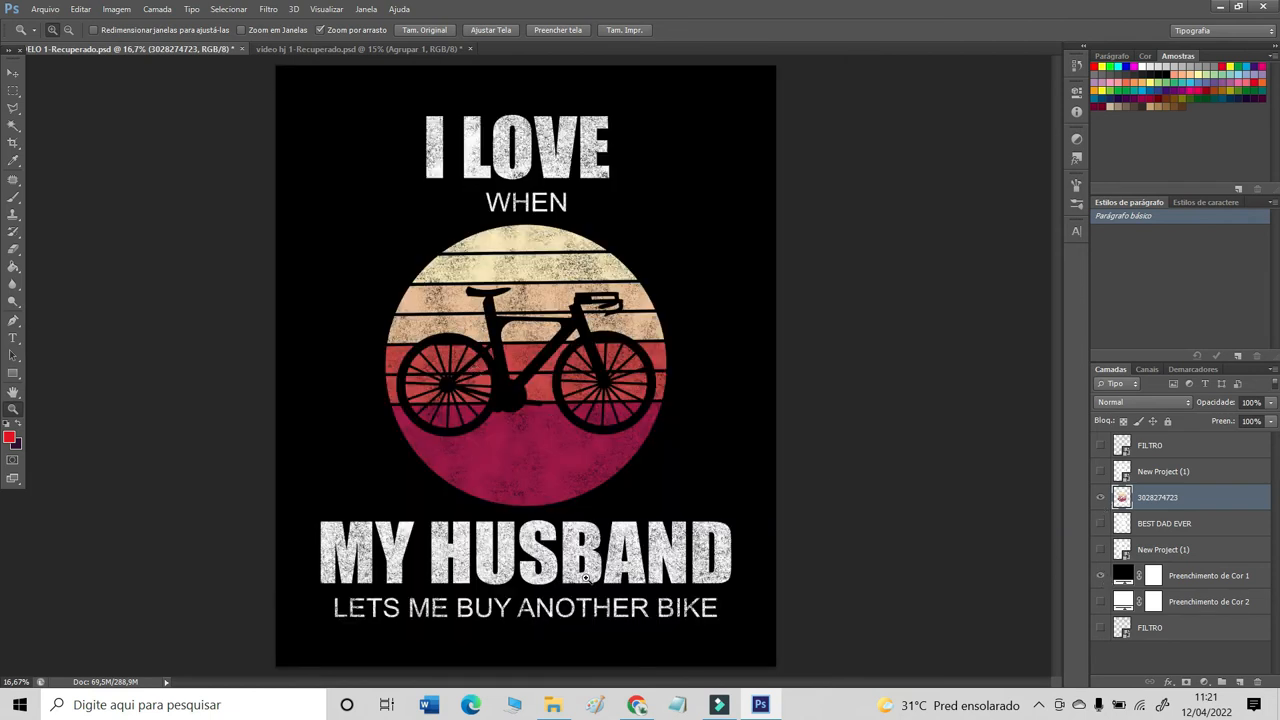
mouse_move(528, 337)
left_mouse_down()
mouse_move(574, 330)
mouse_move(523, 313)
left_mouse_up()
left_click_drag(517, 511, 551, 423)
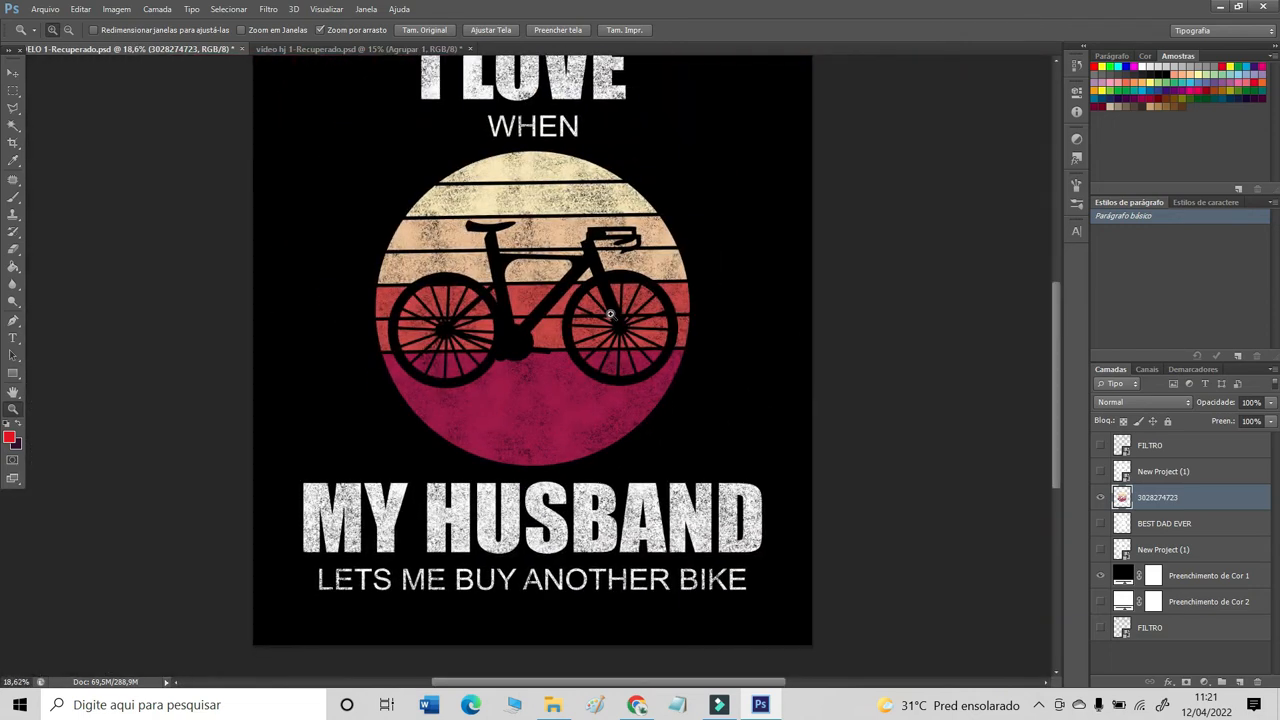
left_click_drag(610, 314, 599, 326)
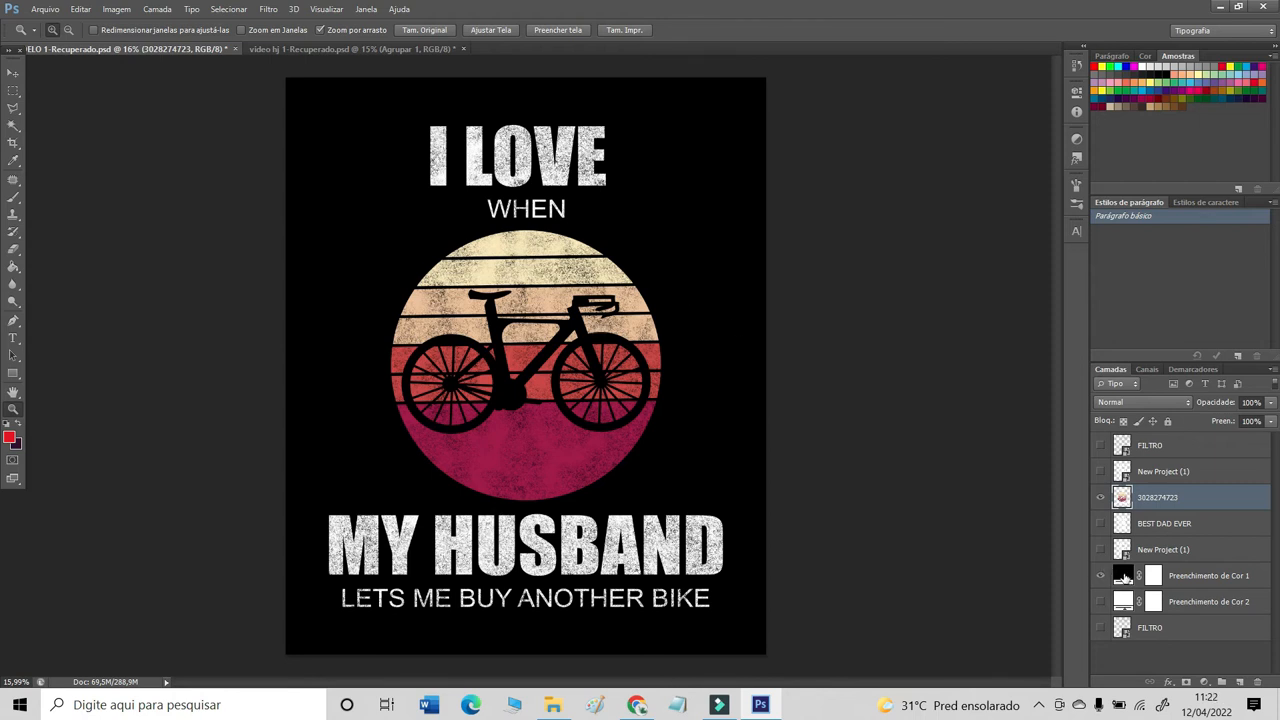
- Change the Preenchimento de Cor 1 background to the dark navy blue 090e21
double_click(1124, 577)
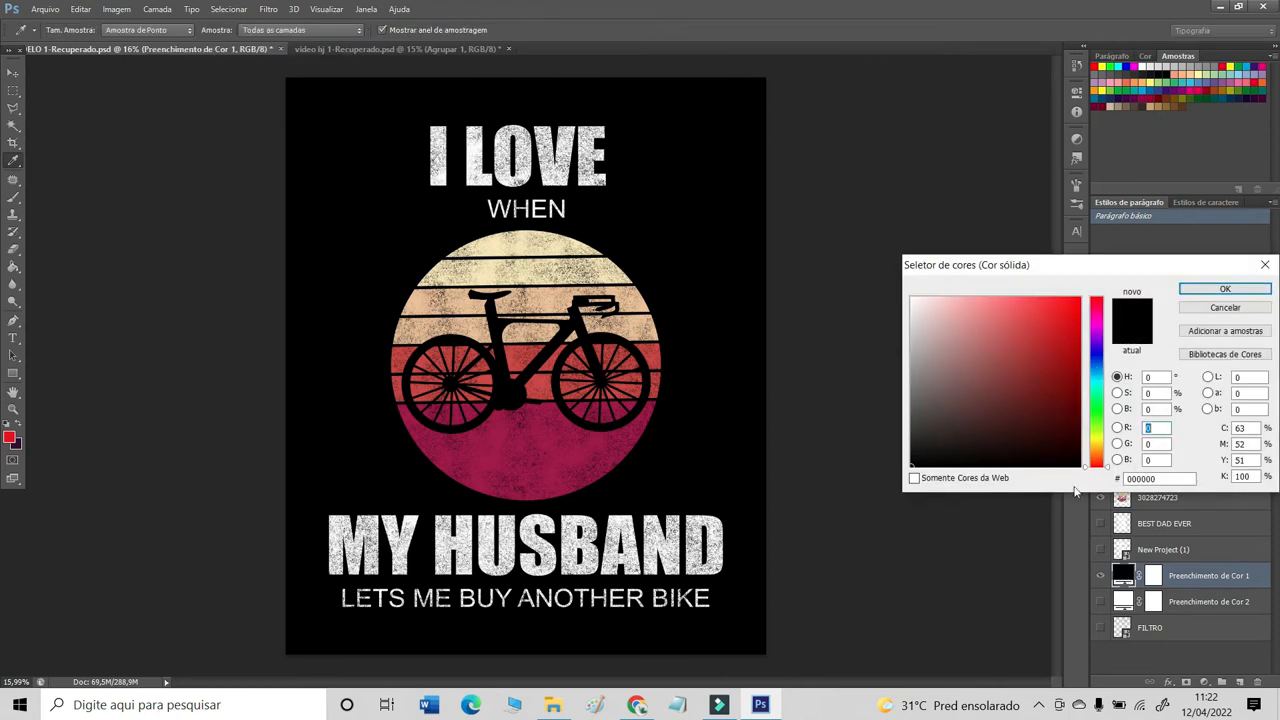
left_click(1096, 358)
left_click(1027, 419)
left_click(1032, 445)
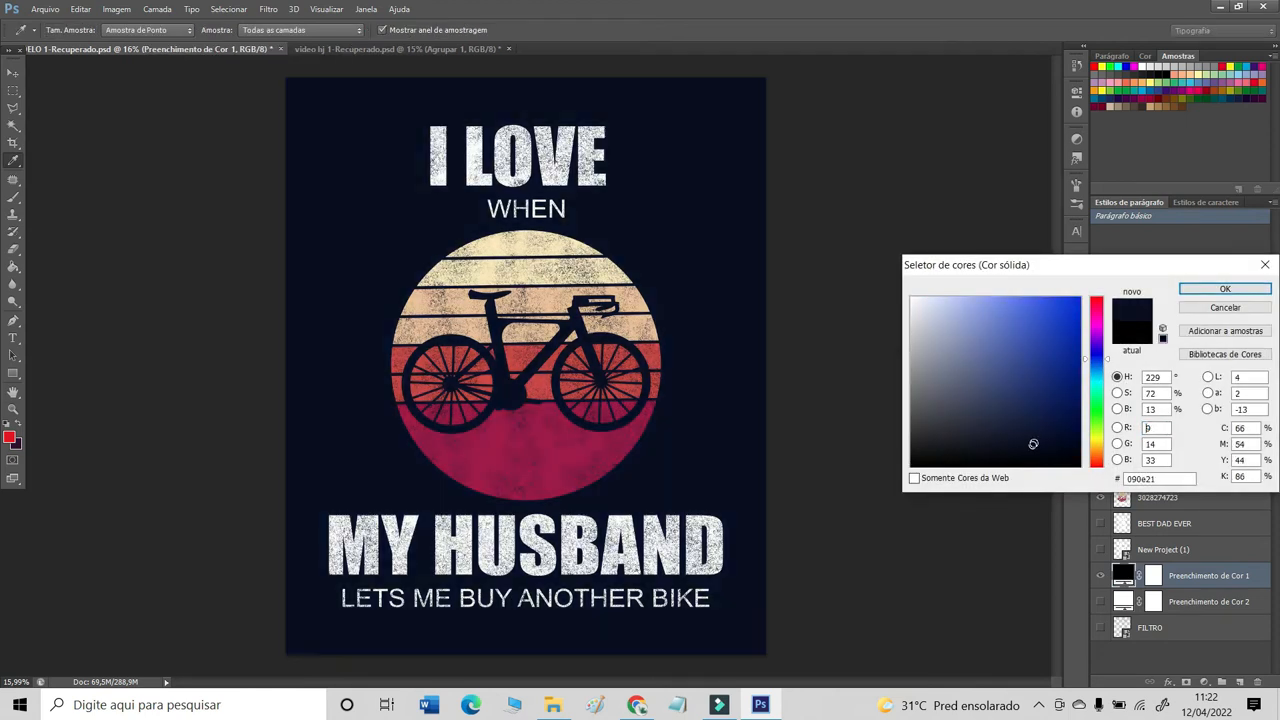
left_click(1226, 289)
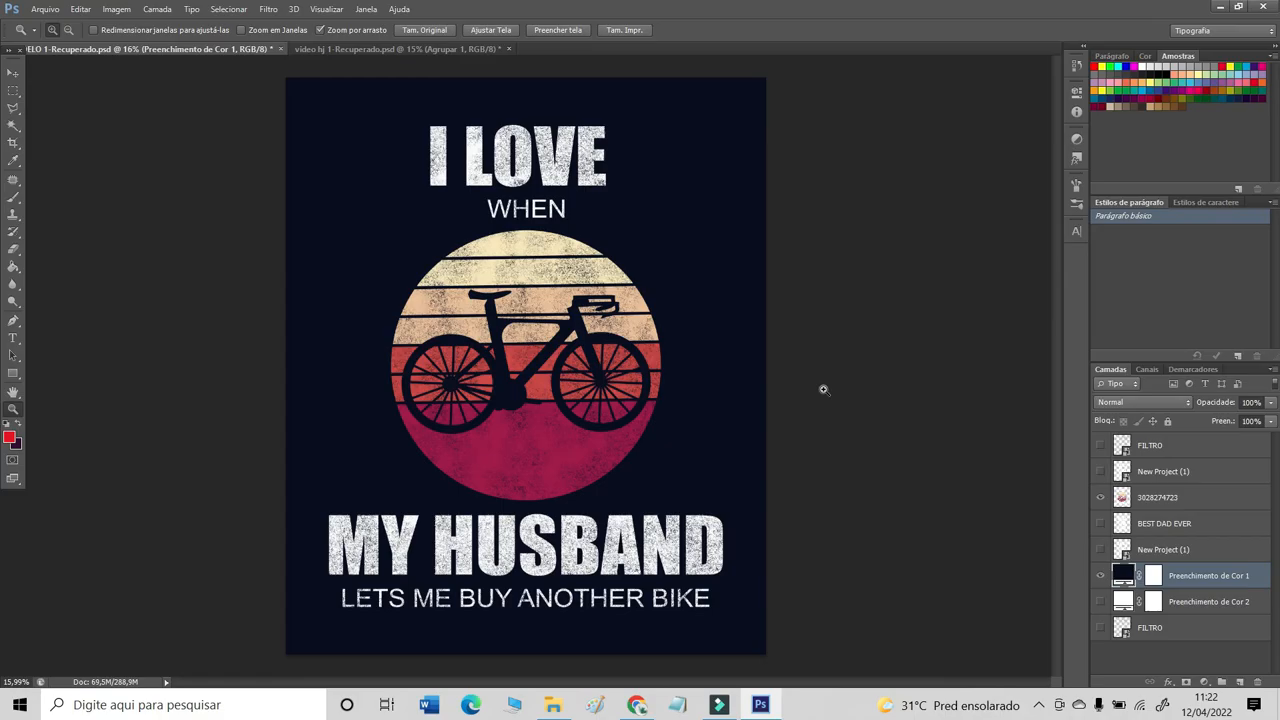
- Switch to Chrome and view the "I love my husband funny bike quote" T-shirt page on Redbubble
key("ctrl+Tab")
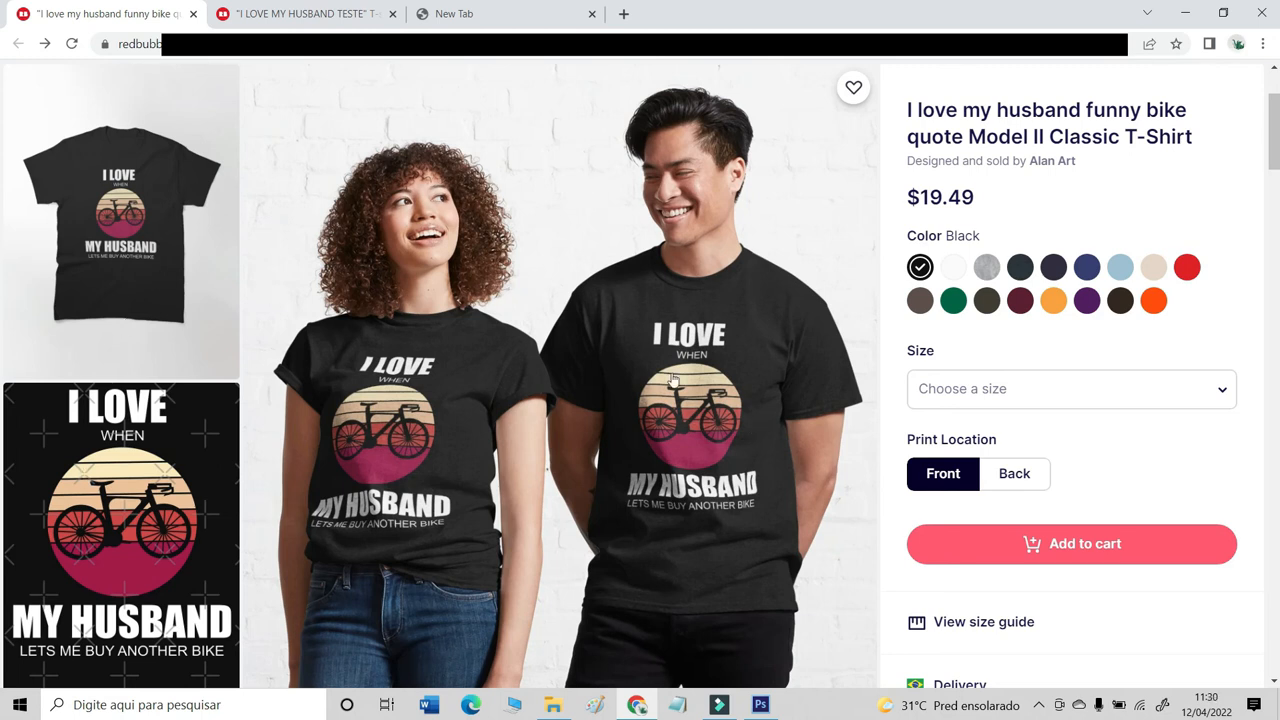
- Examine the enlarged artwork and the plain T-shirt mockup of the "I love my husband funny bike quote" listing, leaving the enlarged view closed
left_click(250, 511)
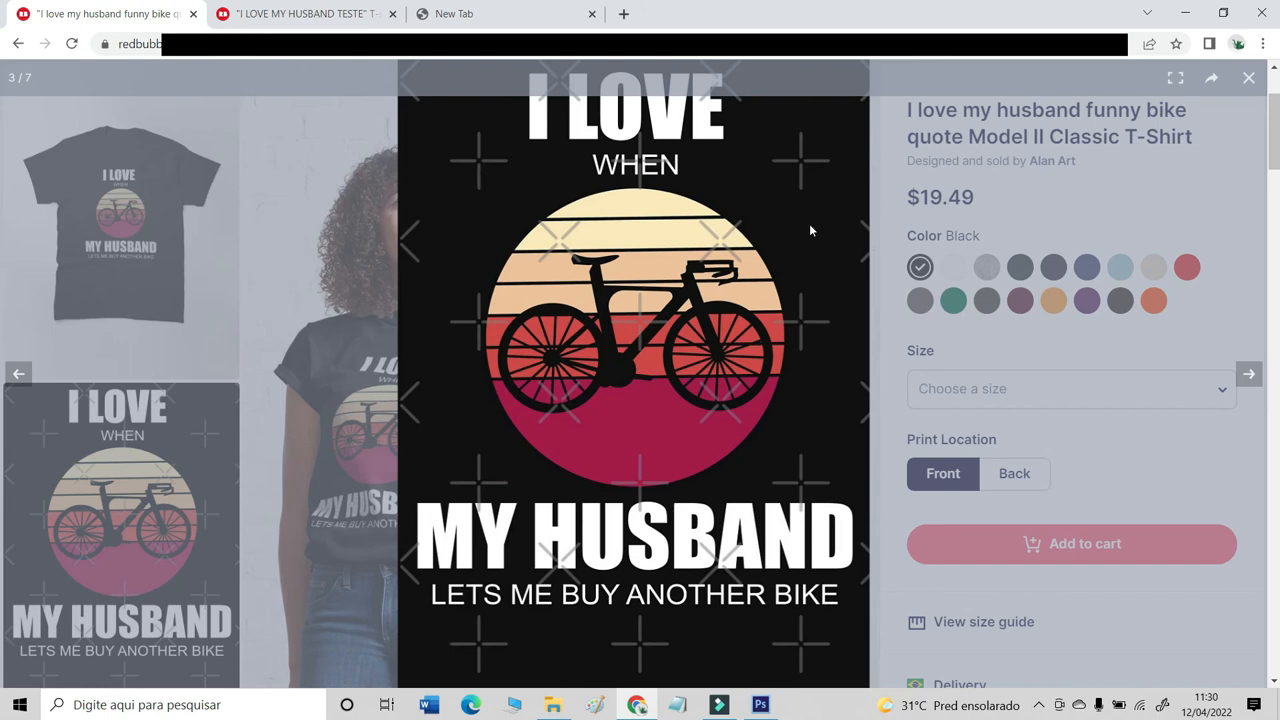
left_click(1247, 80)
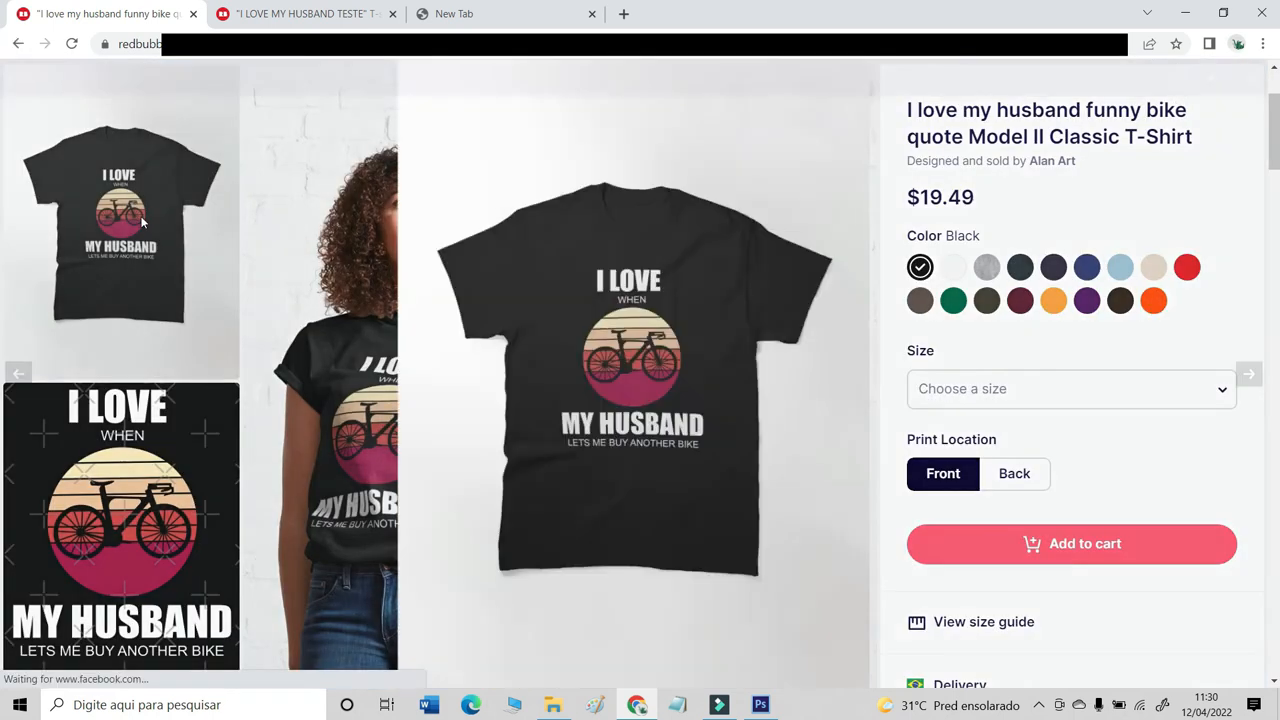
left_click(801, 273)
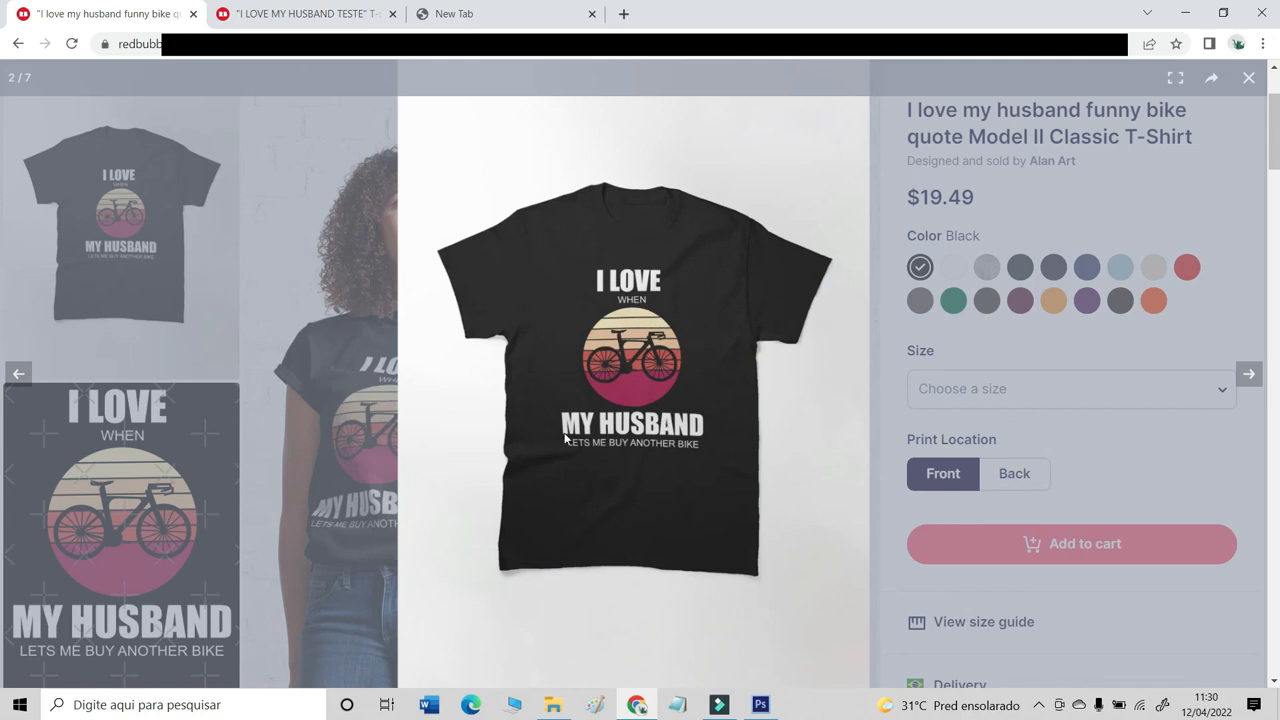
left_click(1250, 78)
- View the "I LOVE MY HUSBAND TESTE" listing and examine its distressed artwork and plain T-shirt mockup enlarged
left_click(283, 15)
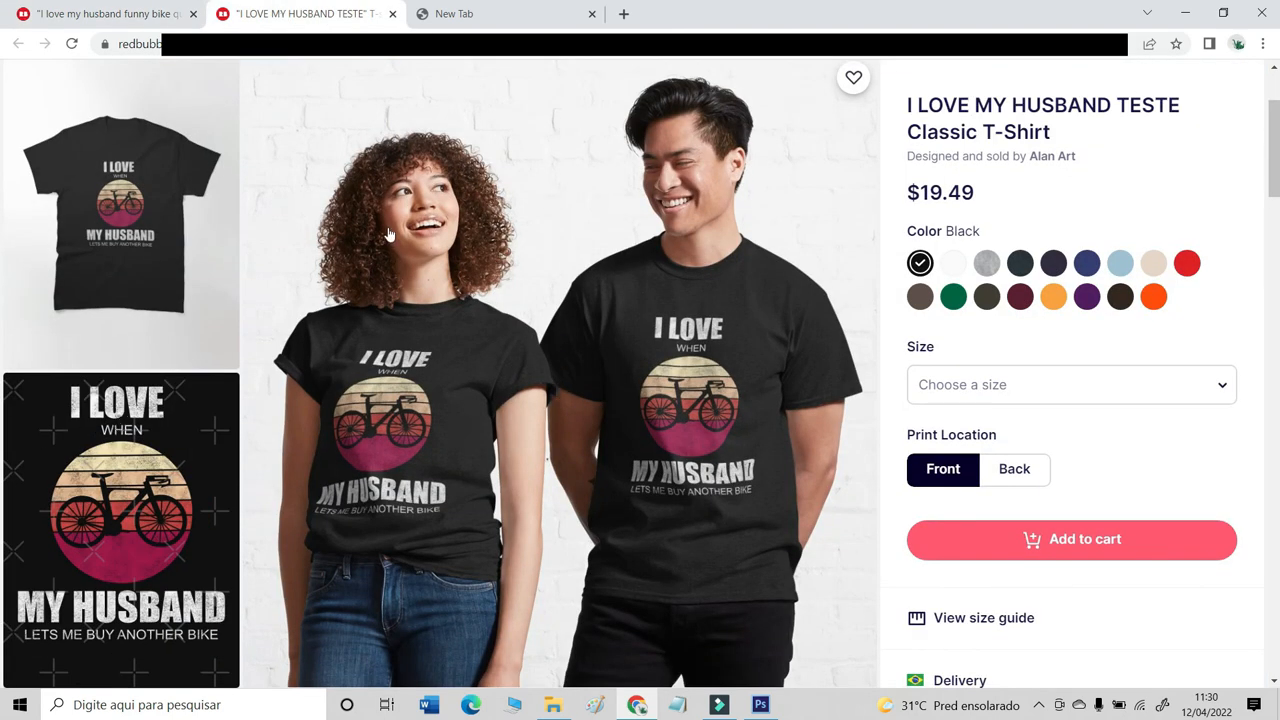
left_click(156, 492)
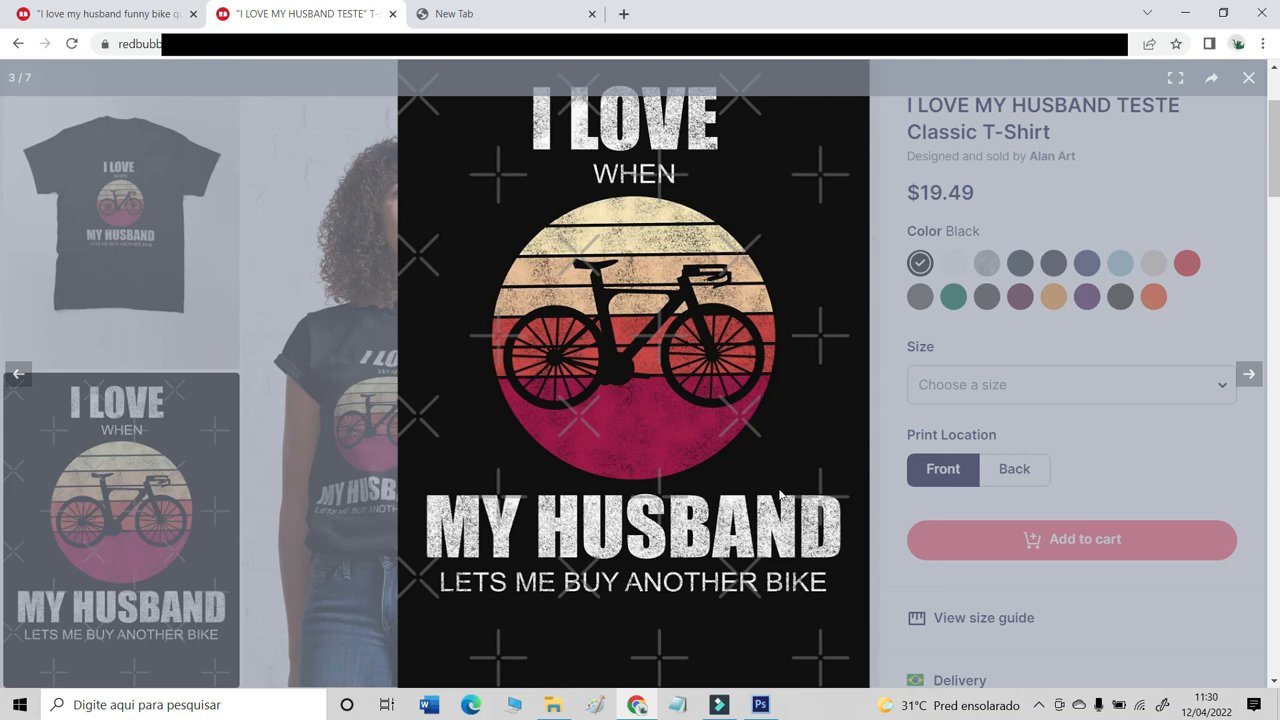
left_click(1249, 78)
left_click(130, 218)
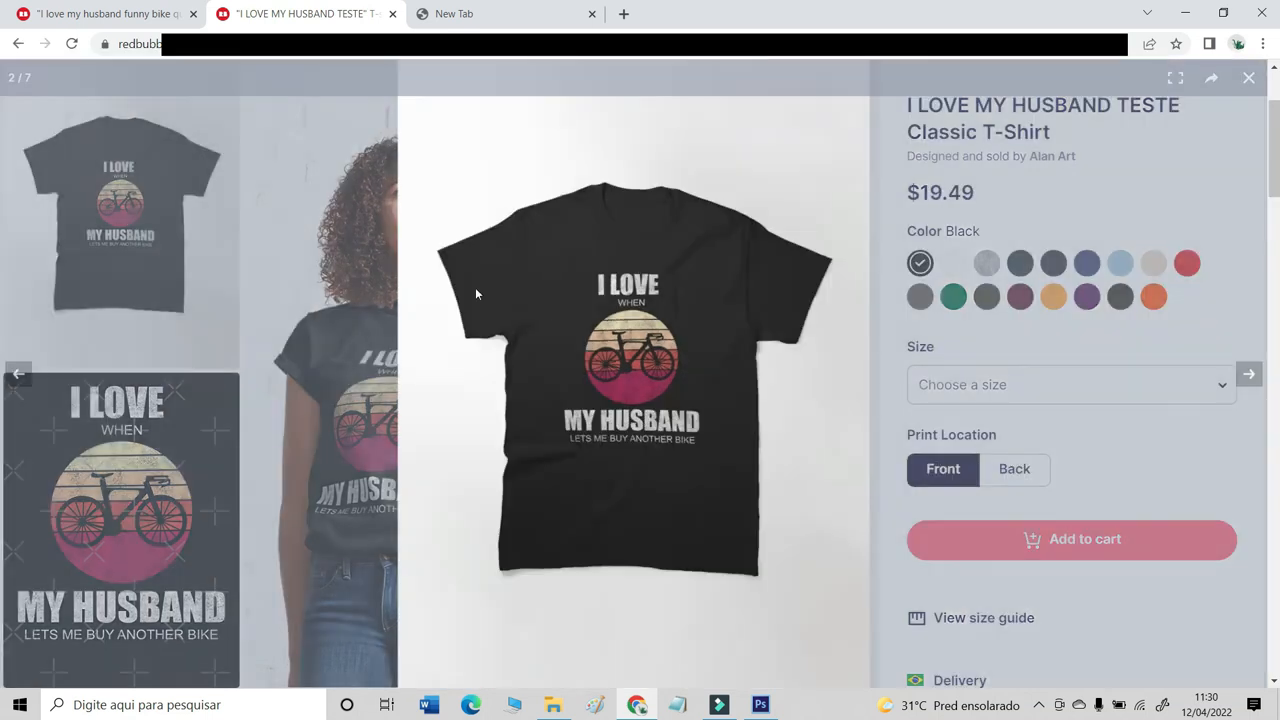